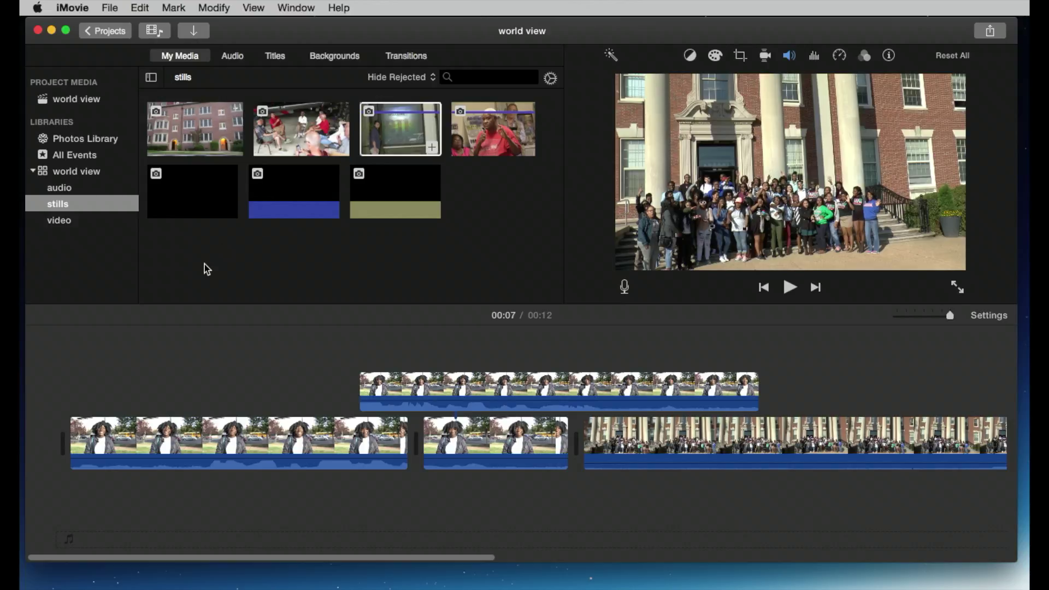
- Open the audio event of the world view library and preview its first music track
left_click(69, 189)
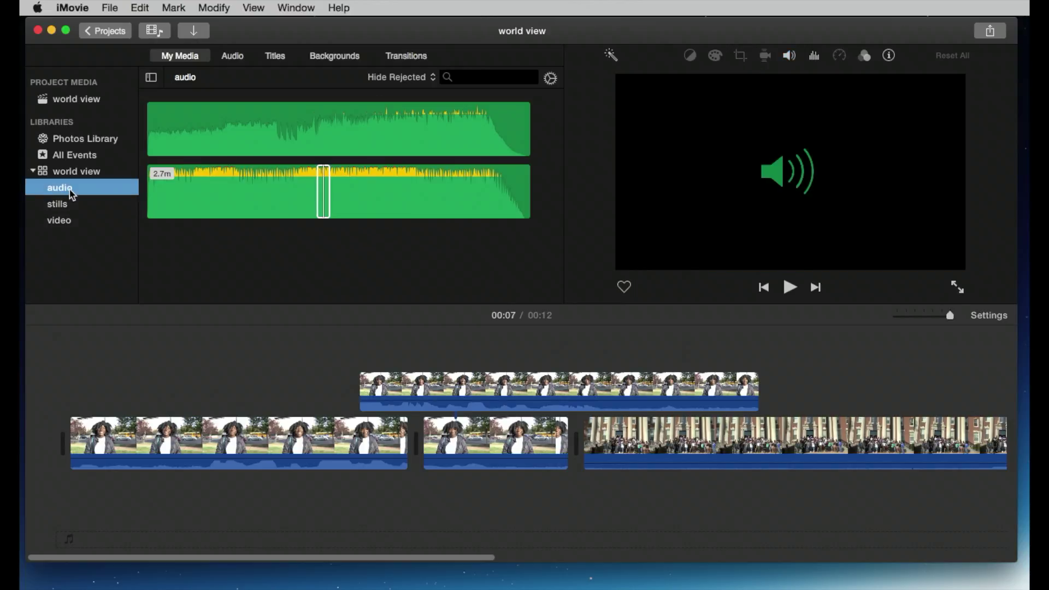
left_click(261, 129)
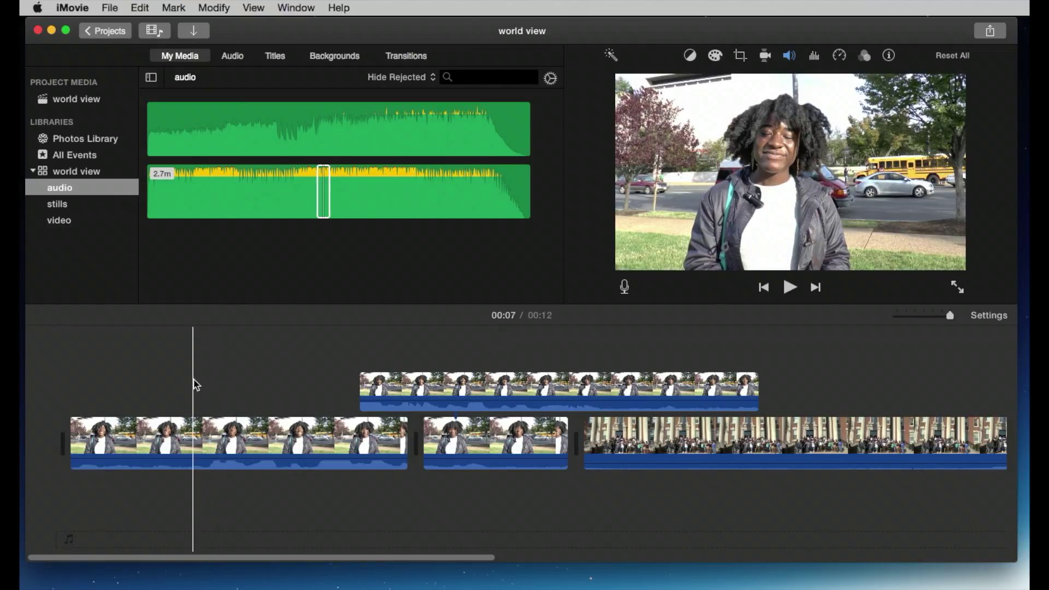
key("space")
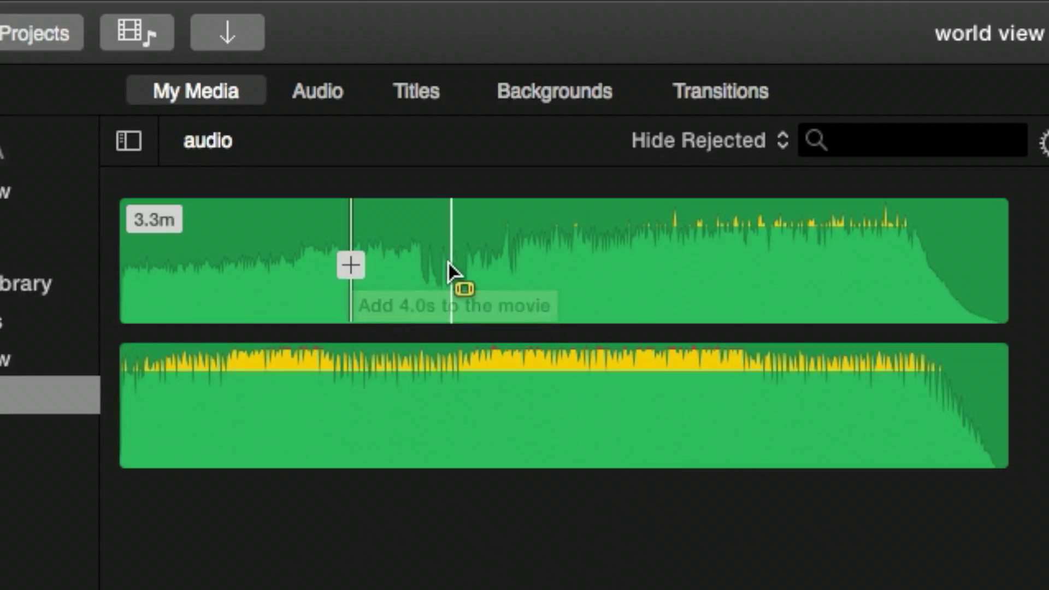
- Narrow a selection in the first music track to about 4.7 seconds and add it to the timeline as background music from the movie's start
left_click_drag(426, 291, 537, 295)
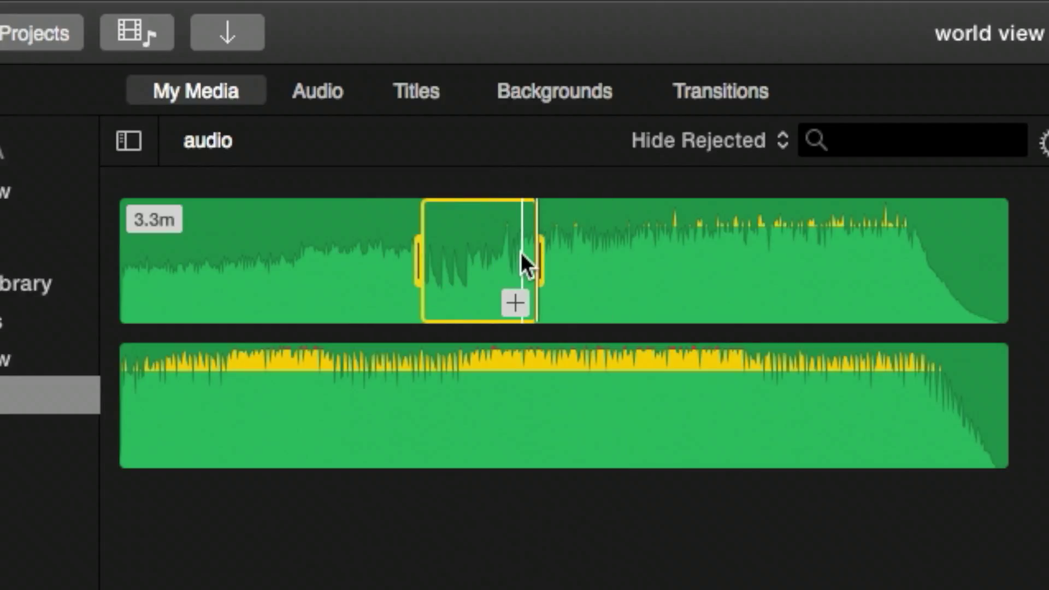
left_click_drag(496, 253, 464, 326)
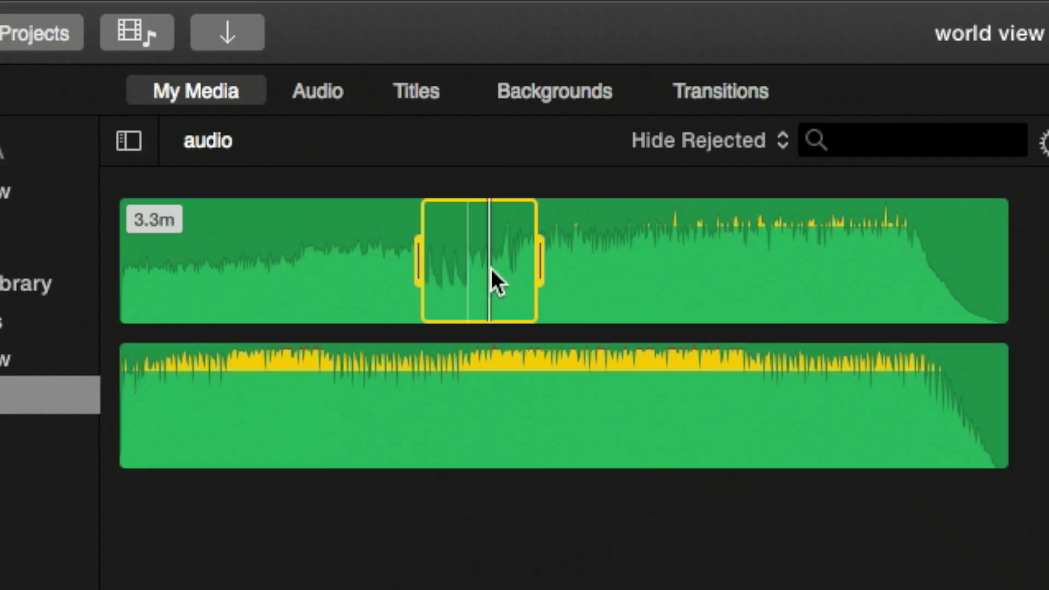
left_click_drag(538, 262, 479, 262)
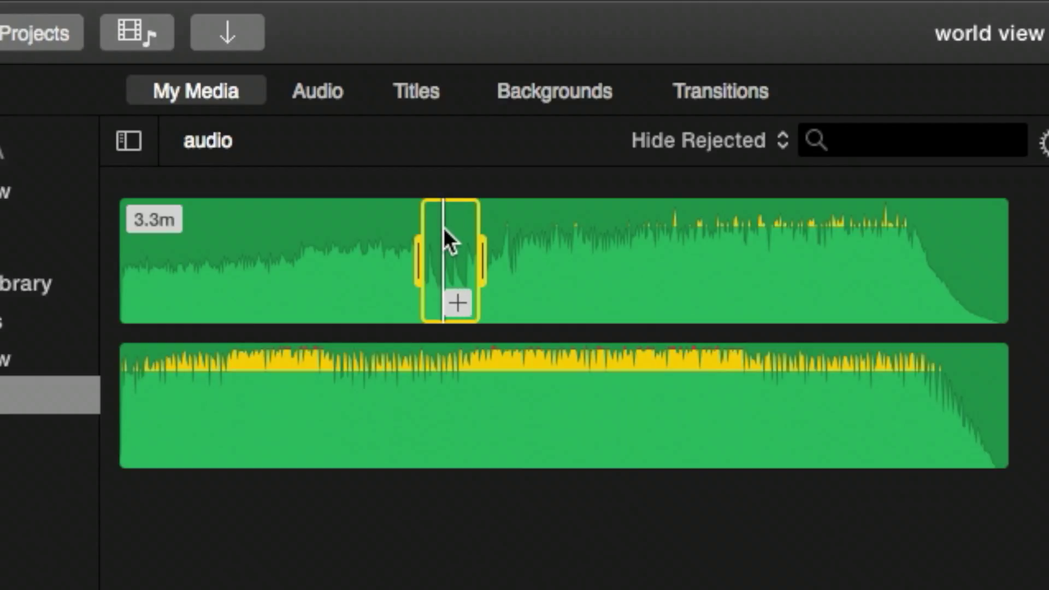
left_click_drag(492, 249, 442, 246)
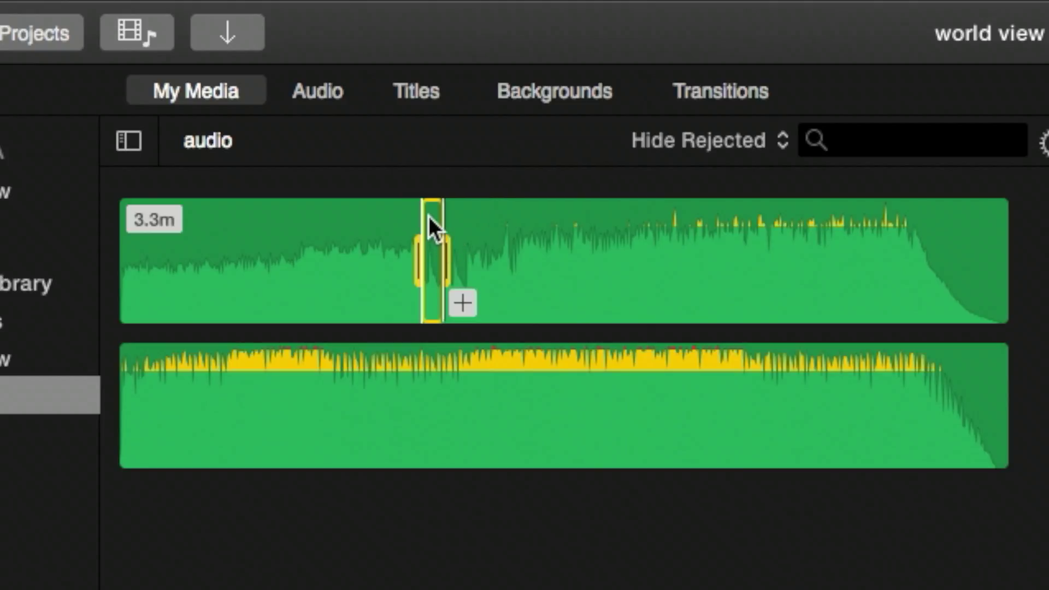
left_click_drag(428, 216, 327, 589)
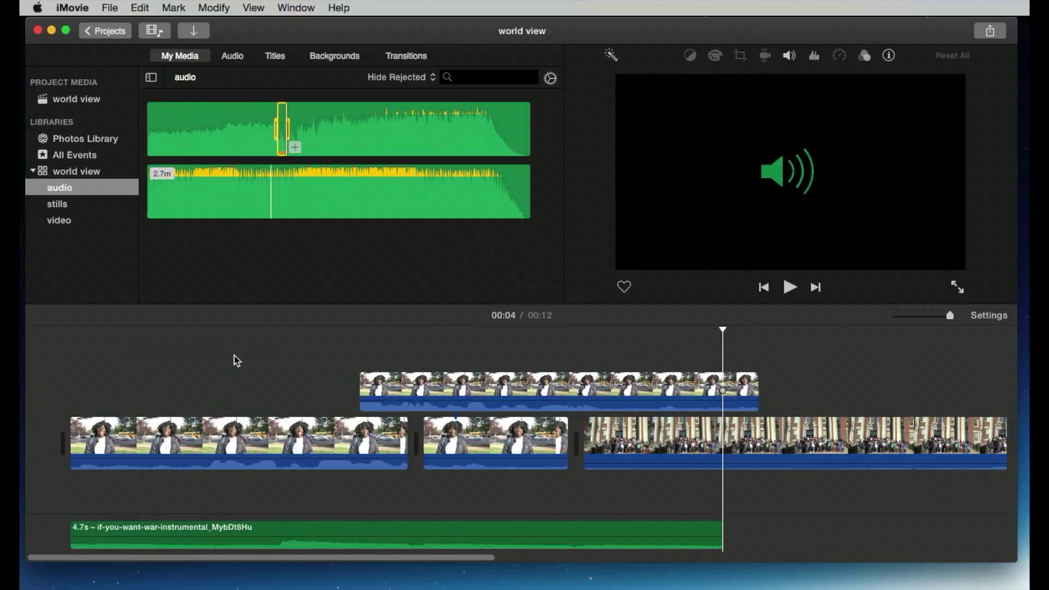
left_click(237, 361)
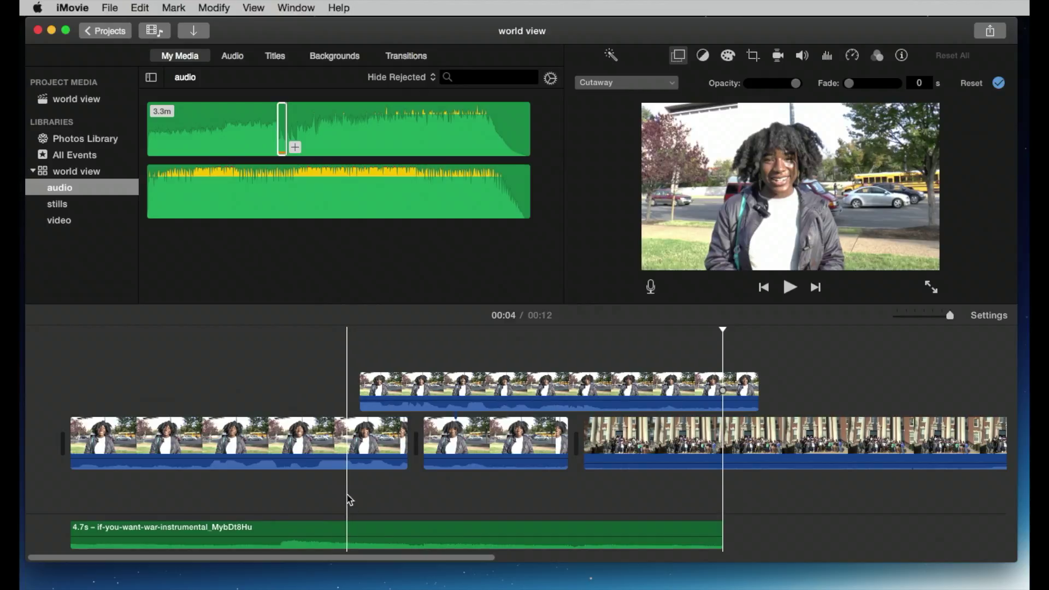
- Select a short section of the second music track, about 3.7 seconds, and attach it beneath the first interview clip
left_click(281, 131)
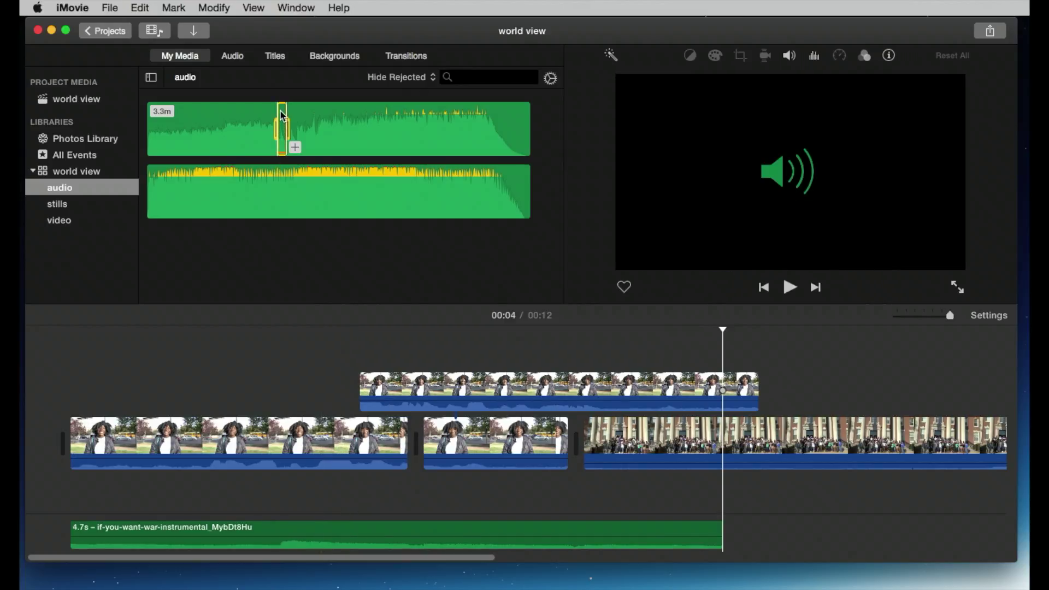
left_click(282, 115)
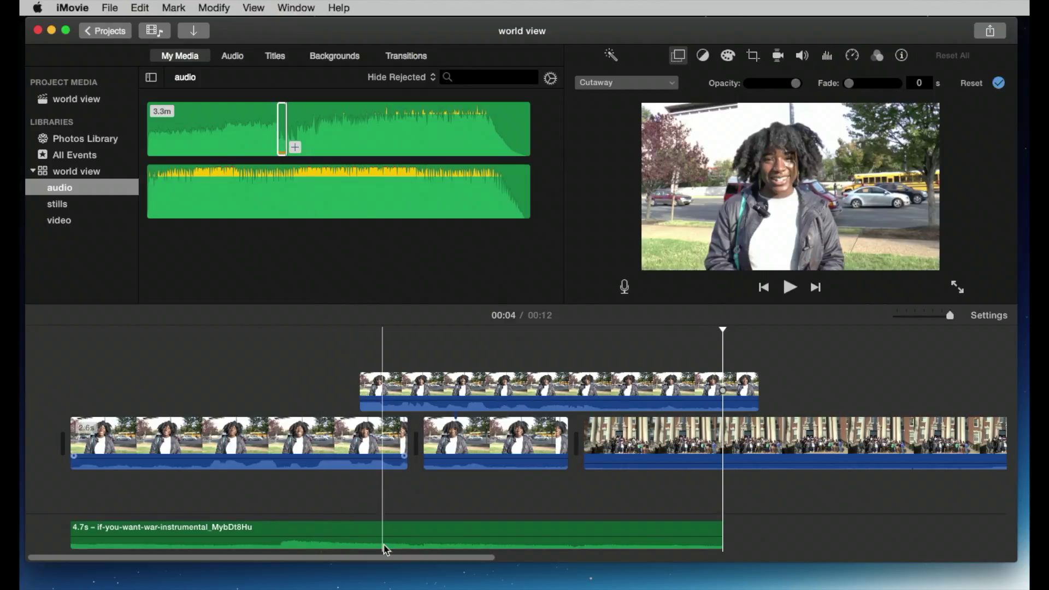
left_click(220, 198)
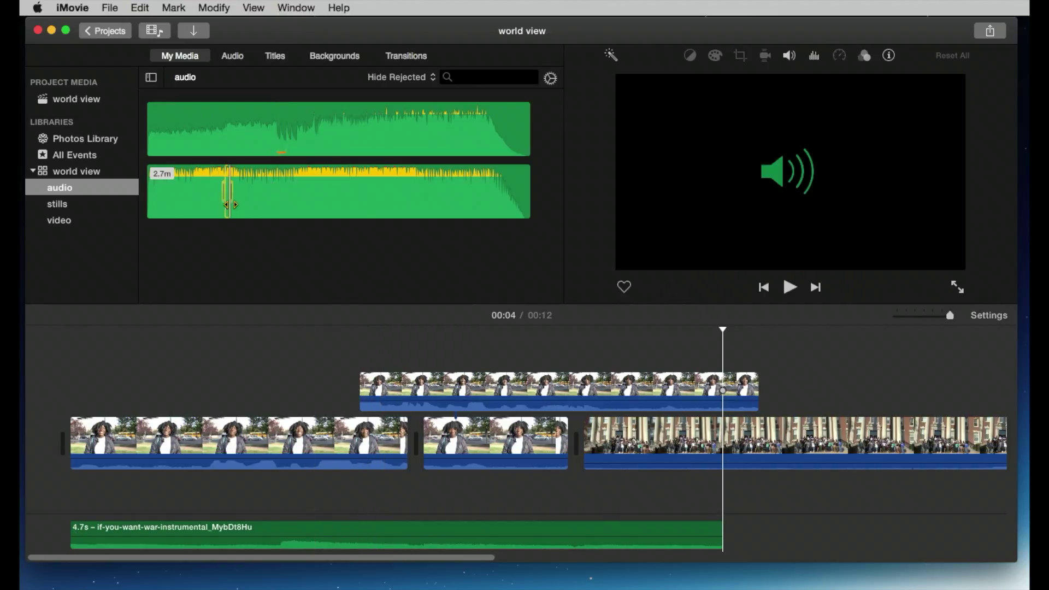
left_click_drag(231, 205, 233, 194)
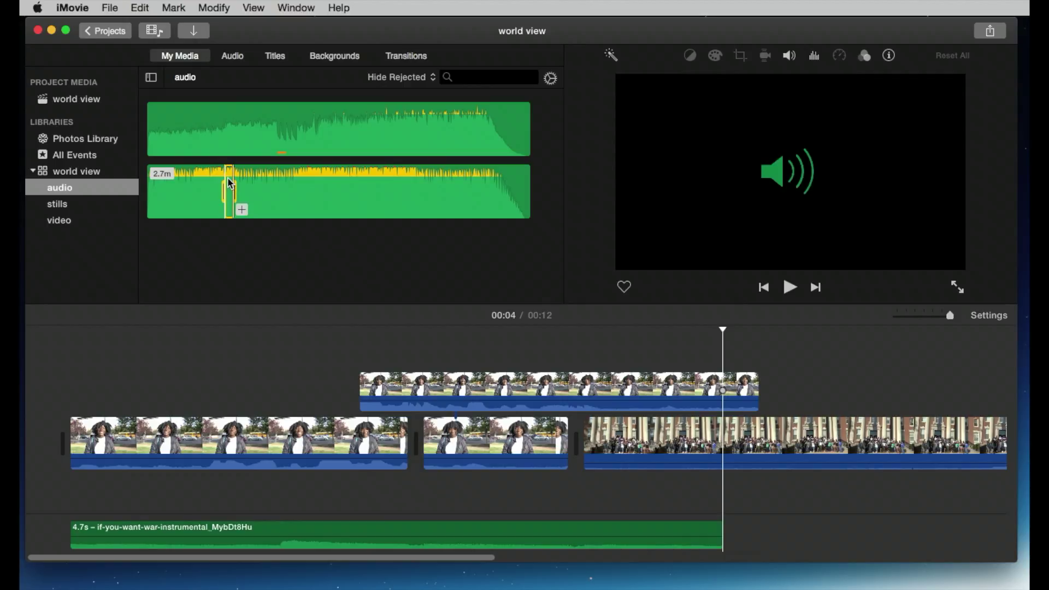
left_click_drag(227, 287, 180, 500)
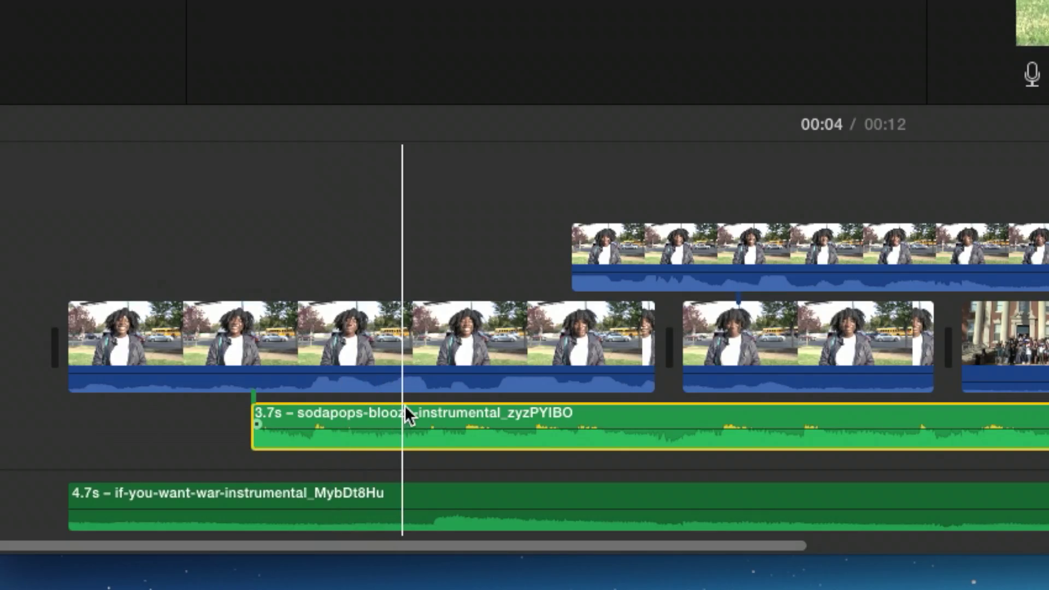
- Slide the attached sodapops-blooze clip along the timeline until its end lines up with the end of the background music
left_click_drag(266, 482, 255, 495)
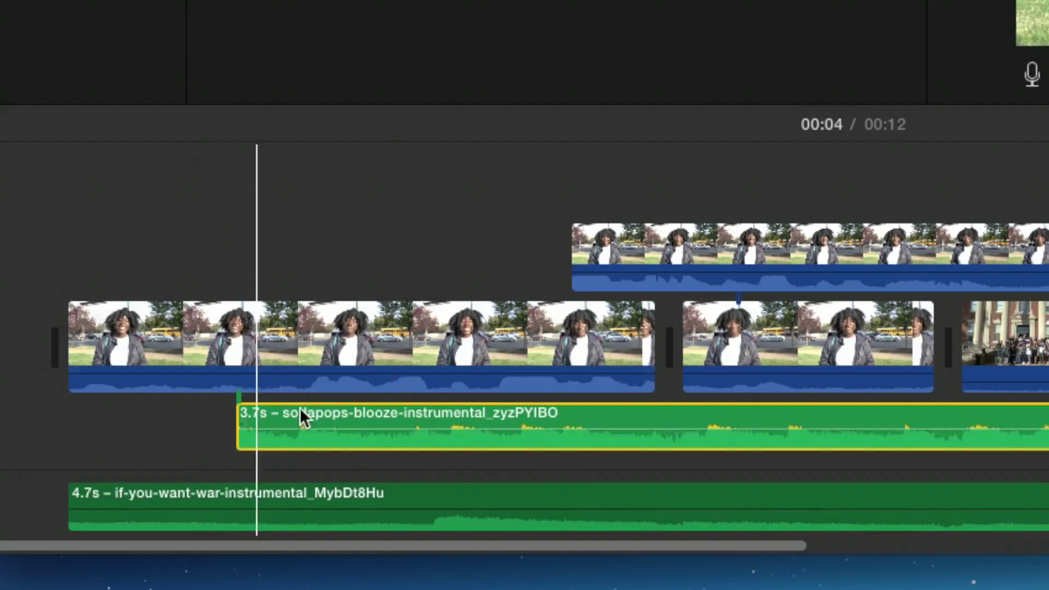
left_click_drag(411, 415, 605, 428)
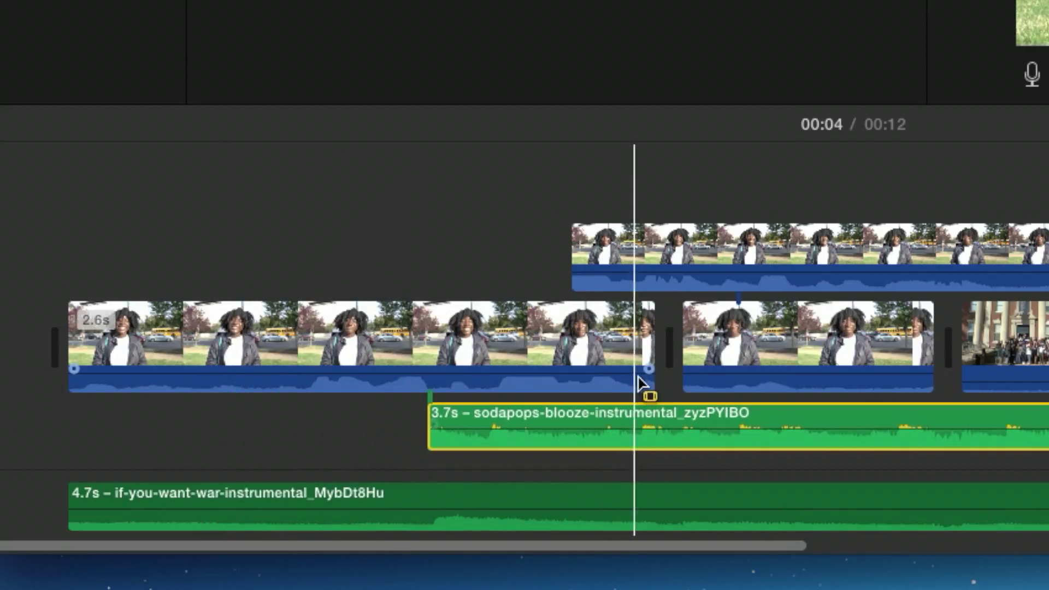
left_click_drag(557, 404, 425, 427)
left_click(729, 417)
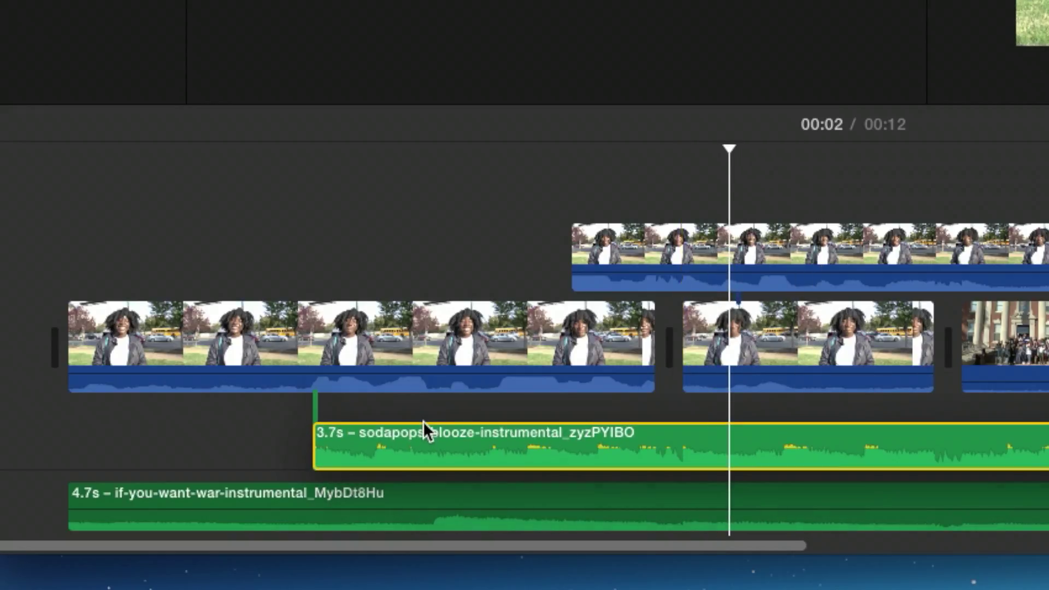
left_click(329, 331)
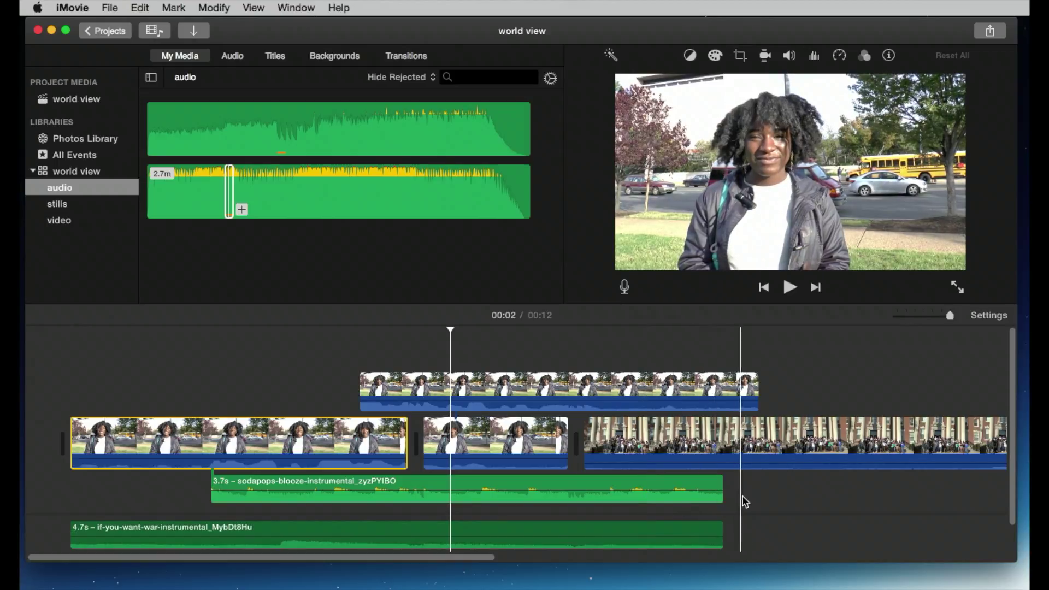
- Select both music clips together and move them beneath the last interview clip, aligning the if-you-want-war clip with that clip's start
left_click_drag(745, 547, 706, 490)
scroll(702, 490, "right", 10)
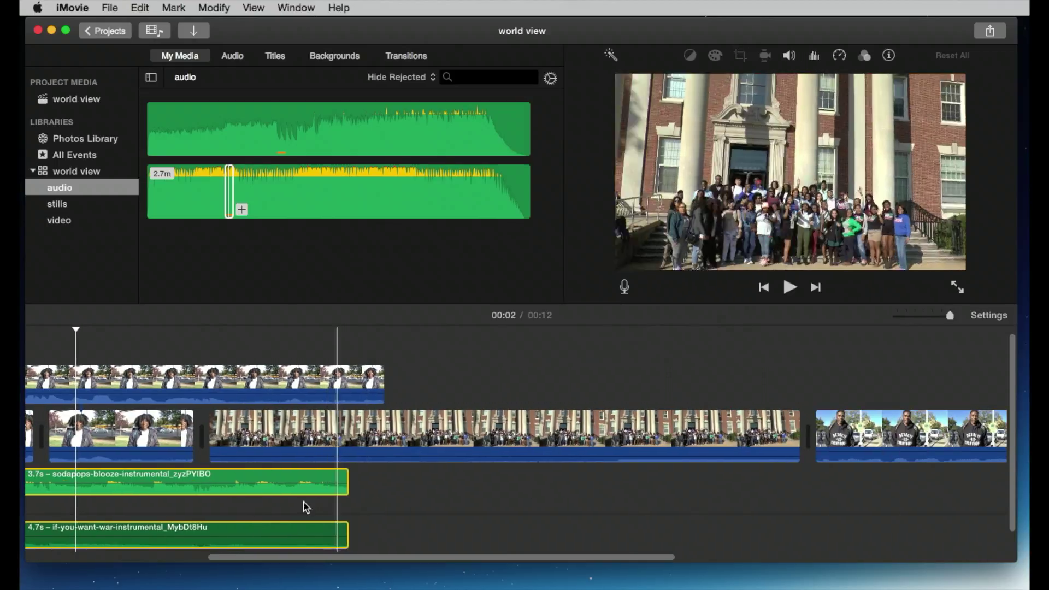
left_click_drag(258, 478, 595, 481)
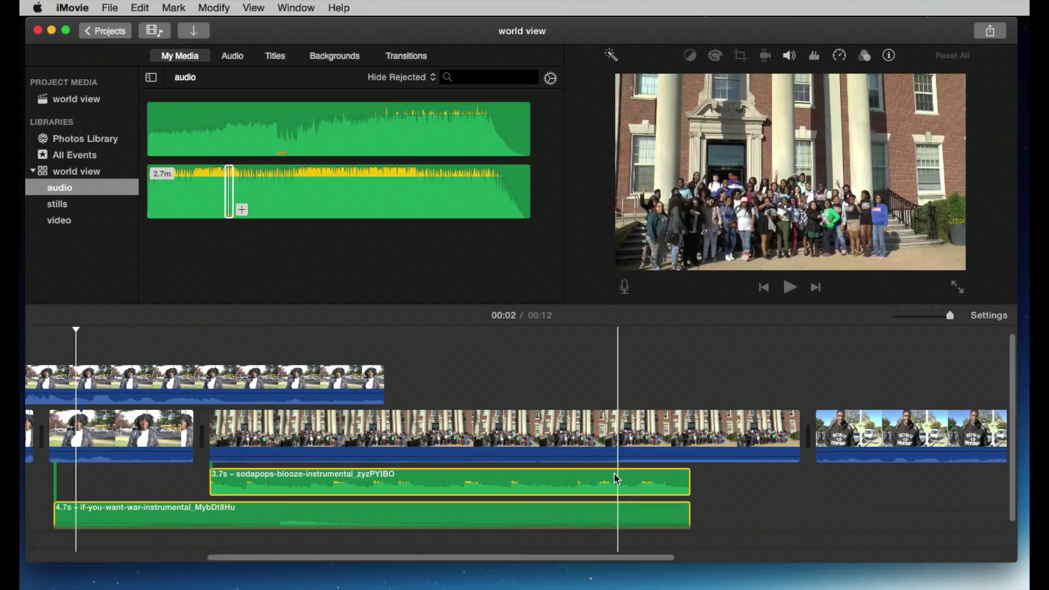
scroll(515, 494, "right", 9)
scroll(515, 495, "right", 2)
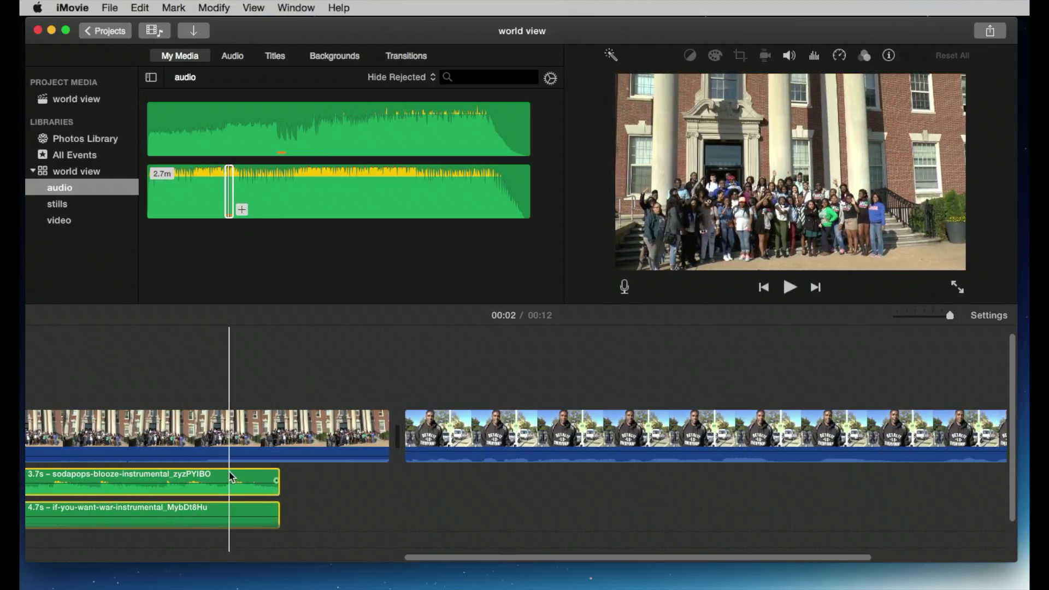
left_click_drag(234, 476, 662, 494)
scroll(661, 494, "right", 7)
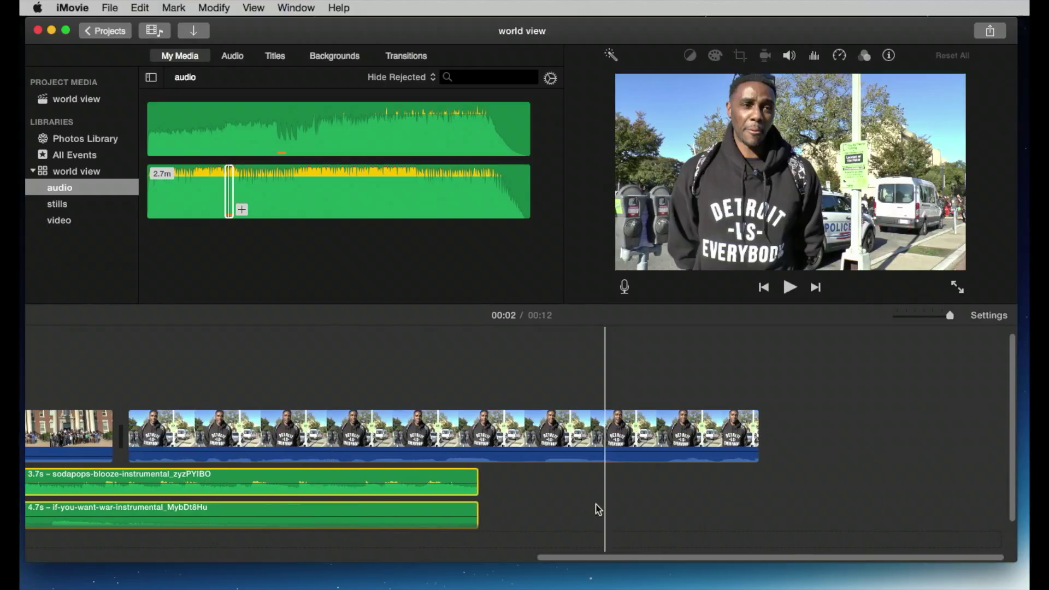
left_click_drag(403, 484, 679, 470)
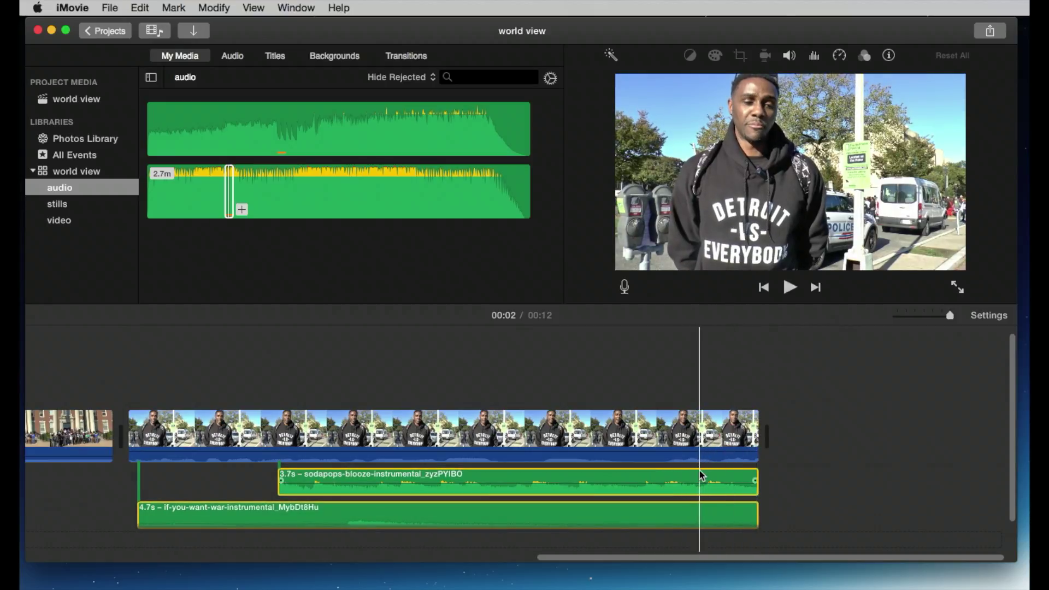
mouse_move(699, 473)
left_mouse_down()
mouse_move(709, 475)
mouse_move(659, 471)
mouse_move(689, 471)
left_mouse_up()
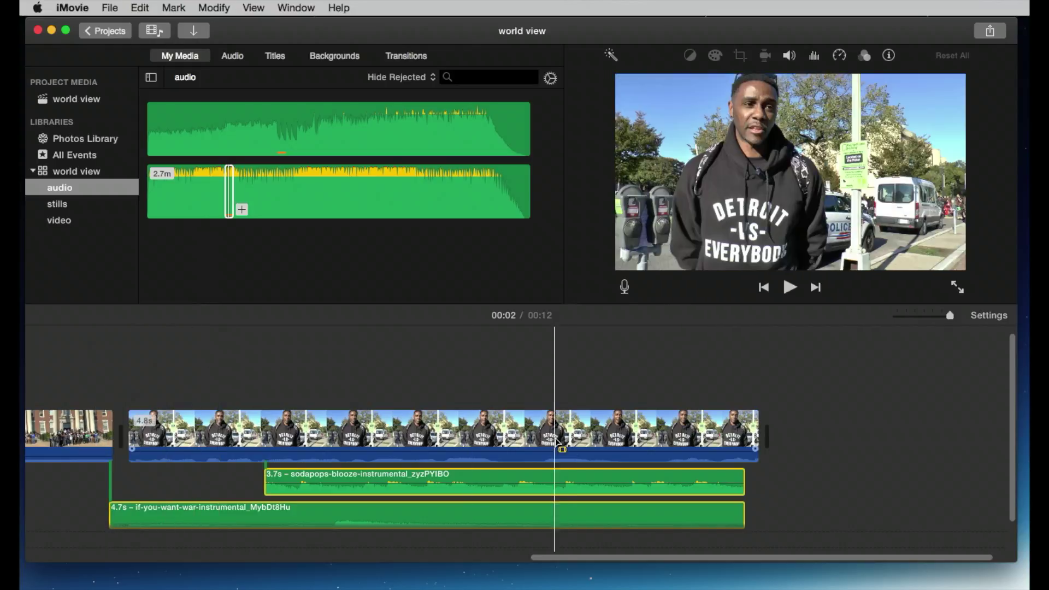
left_click_drag(585, 471, 594, 469)
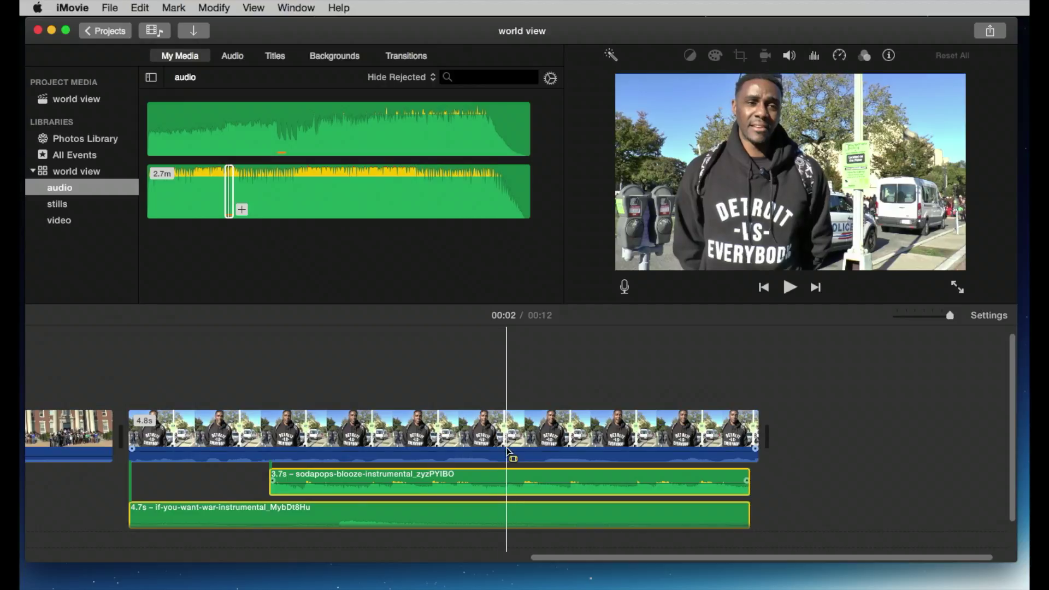
- Move the if-you-want-war clip on its own into the background music area beneath the last interview clip
scroll(585, 509, "down", 2)
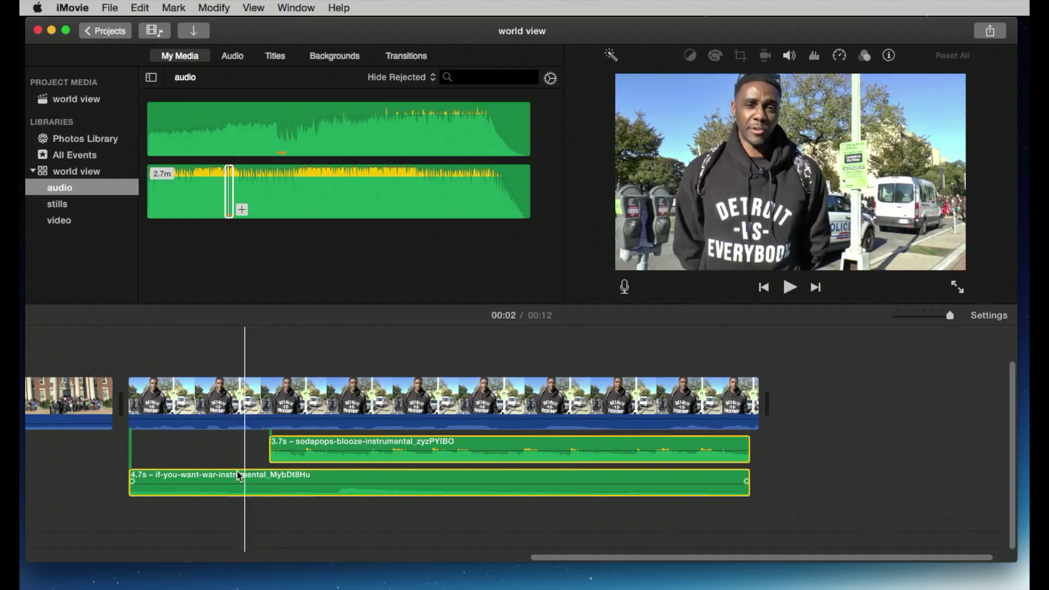
left_click_drag(333, 477, 352, 537)
left_click(285, 517)
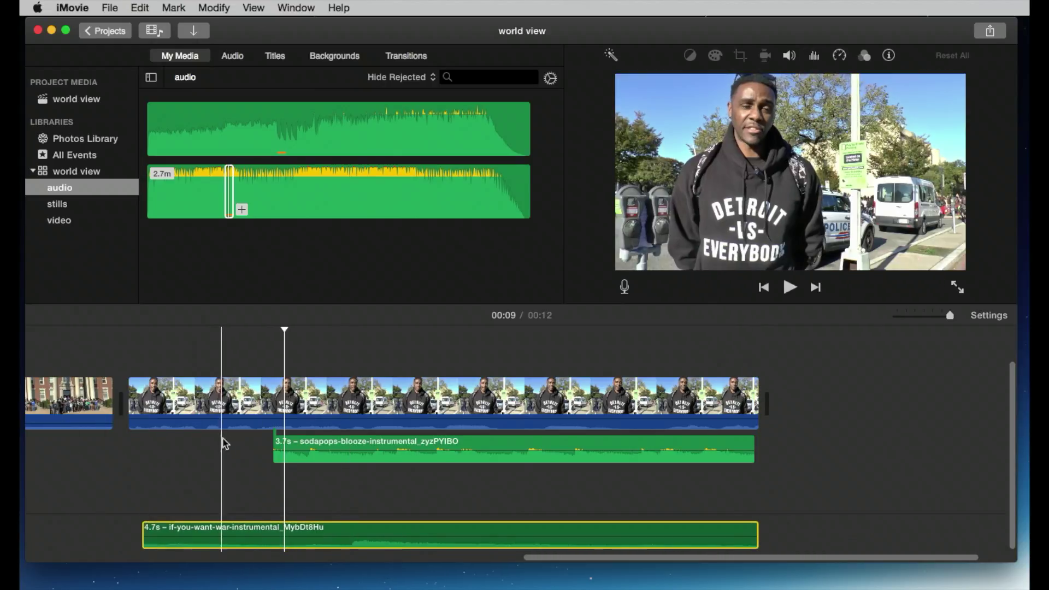
- Shift the sodapops-blooze clip slightly earlier and slide the background music clip later against the end of the video
left_click_drag(399, 443, 400, 460)
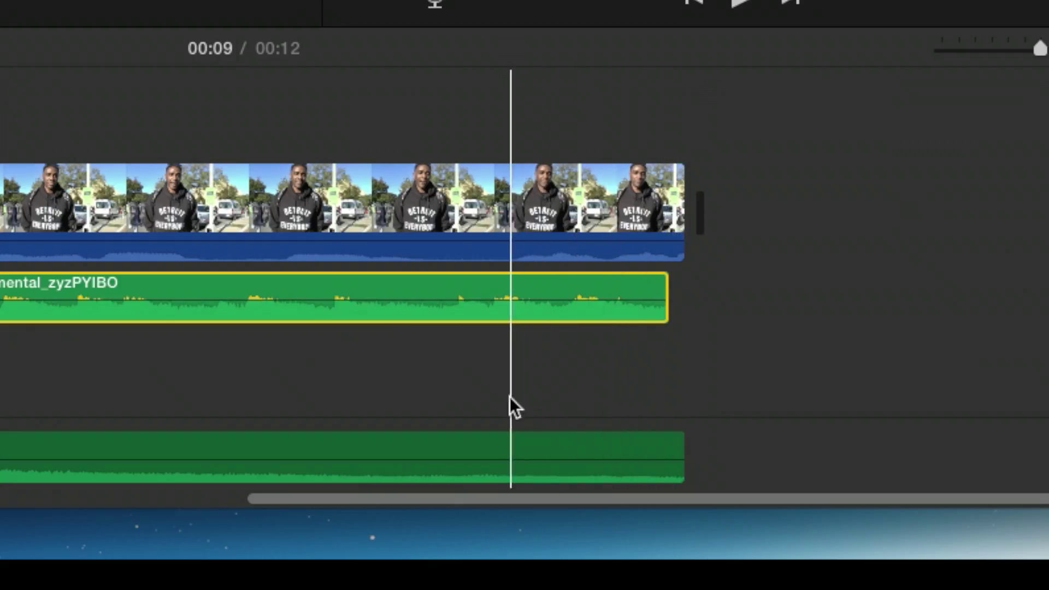
left_click_drag(510, 437, 676, 436)
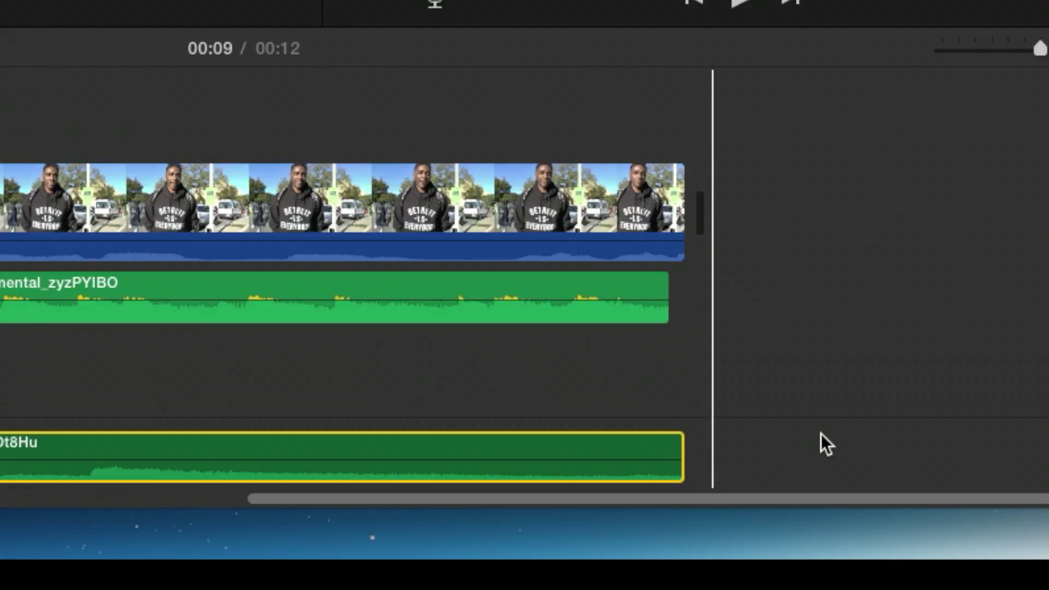
- Move the sodapops-blooze clip past the end of the video and back beneath the last interview clip
left_click_drag(517, 281, 735, 281)
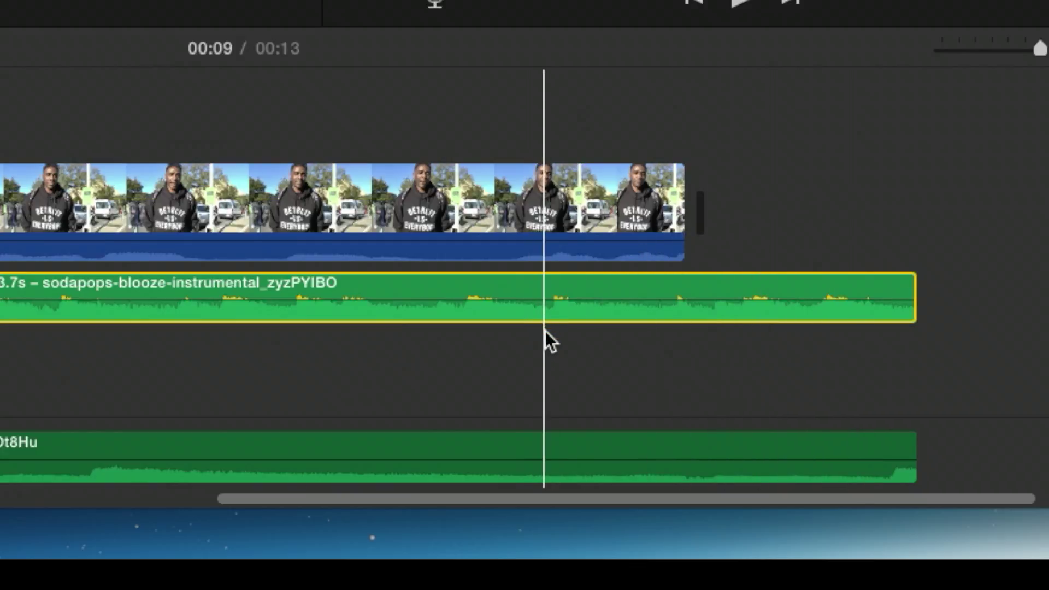
scroll(545, 339, "left", 4)
left_click_drag(603, 295, 362, 300)
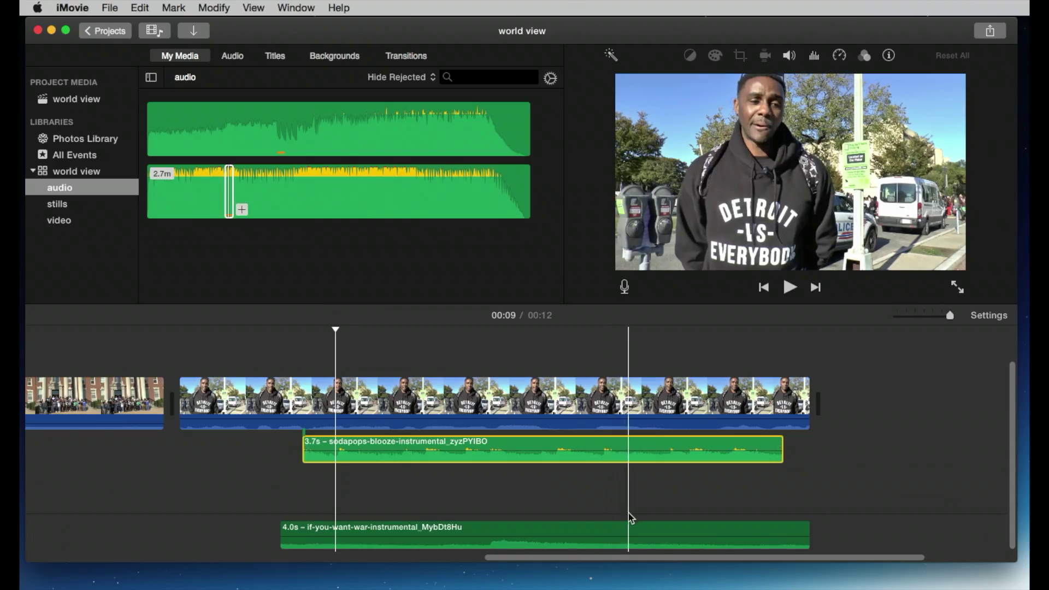
- Delete the background music clip and cut the sodapops-blooze clip from the timeline
left_click(472, 451)
key("Delete")
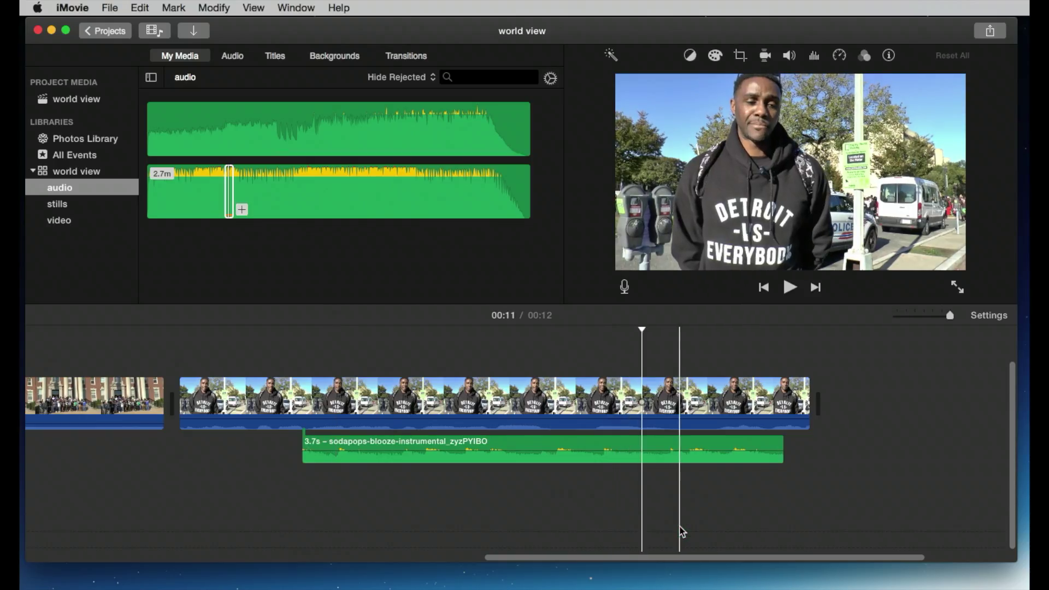
left_click(718, 446)
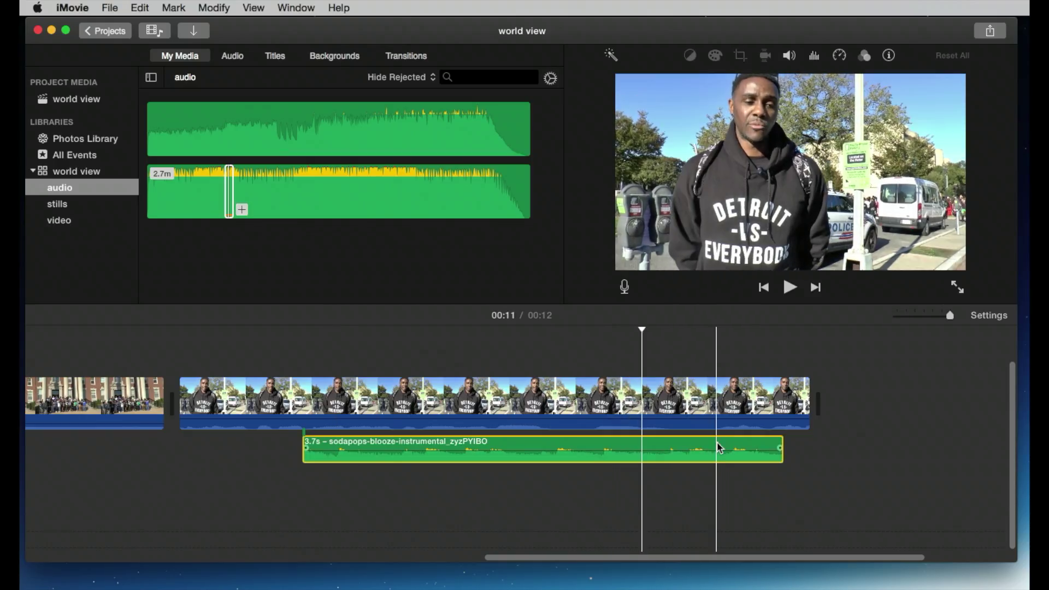
left_click(659, 440)
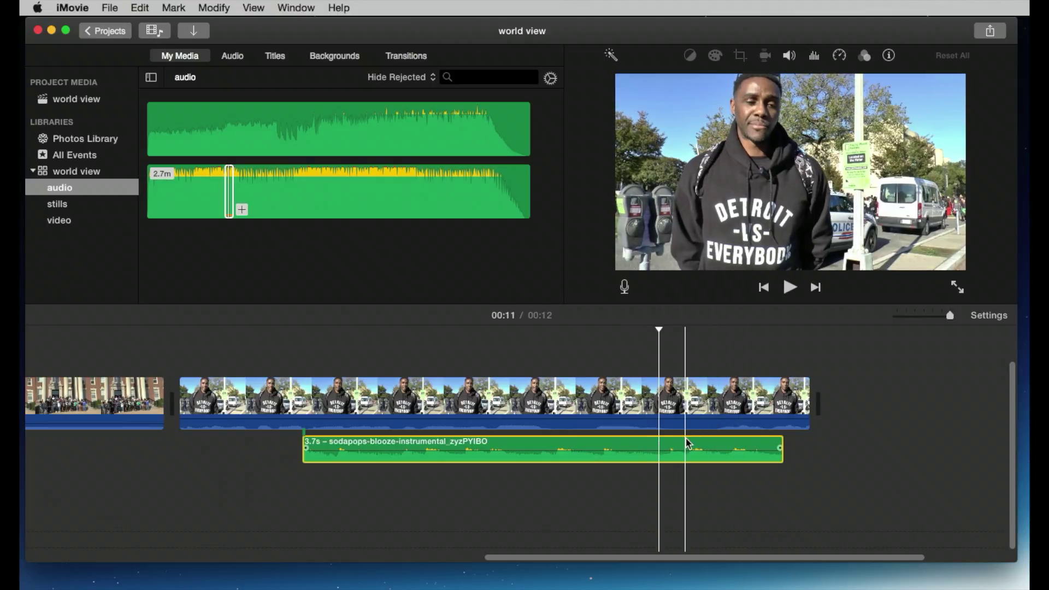
key("super+x")
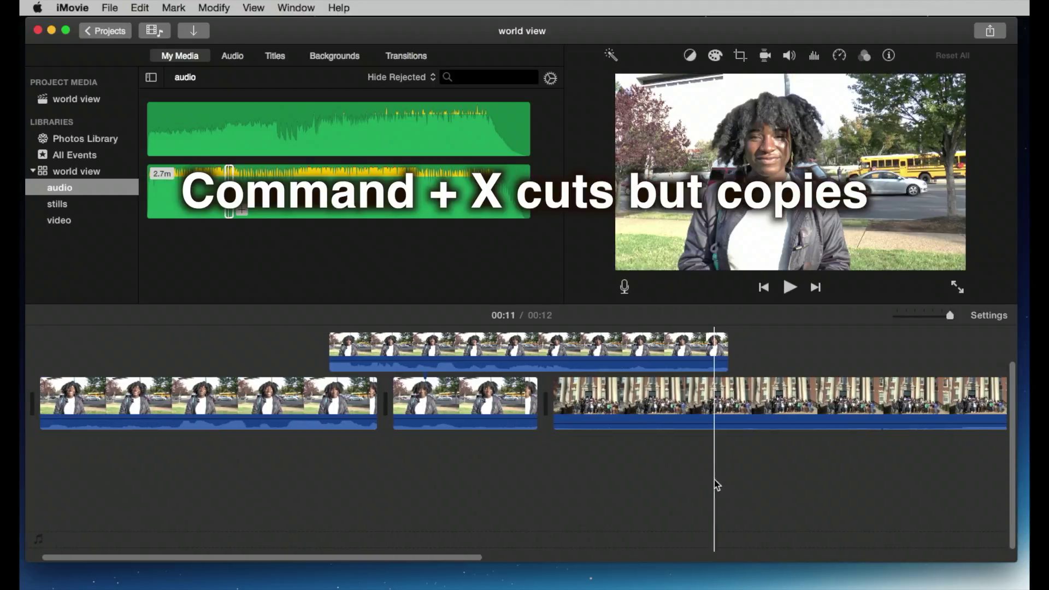
- Paste the cut sodapops-blooze clip beneath the first interview clip and move it under the group shot outside the brick building
scroll(713, 484, "left", 2)
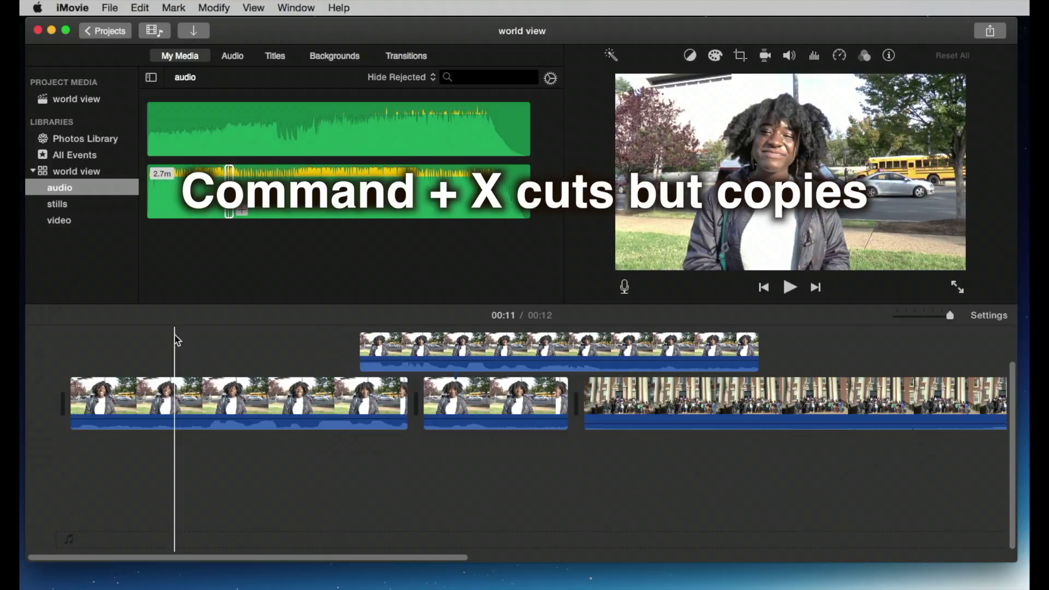
key("super+v")
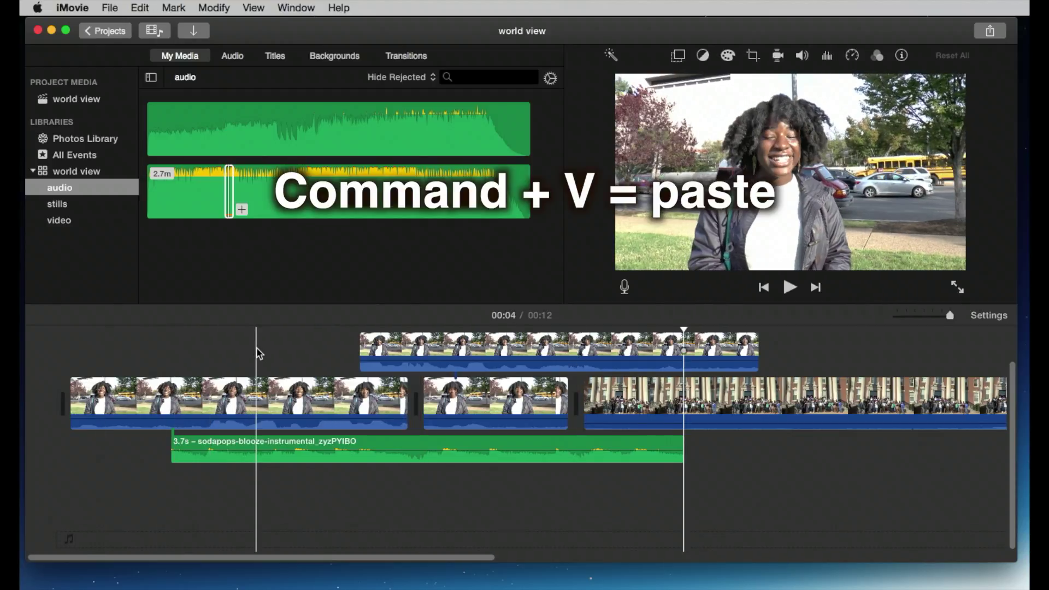
left_click(323, 447)
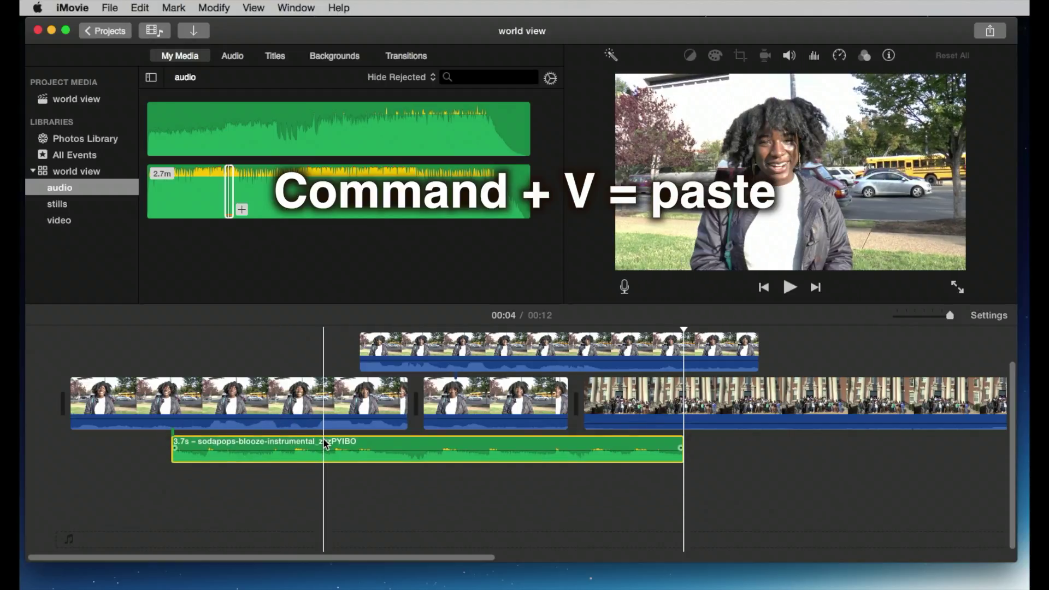
left_click_drag(325, 444, 757, 445)
scroll(586, 501, "right", 5)
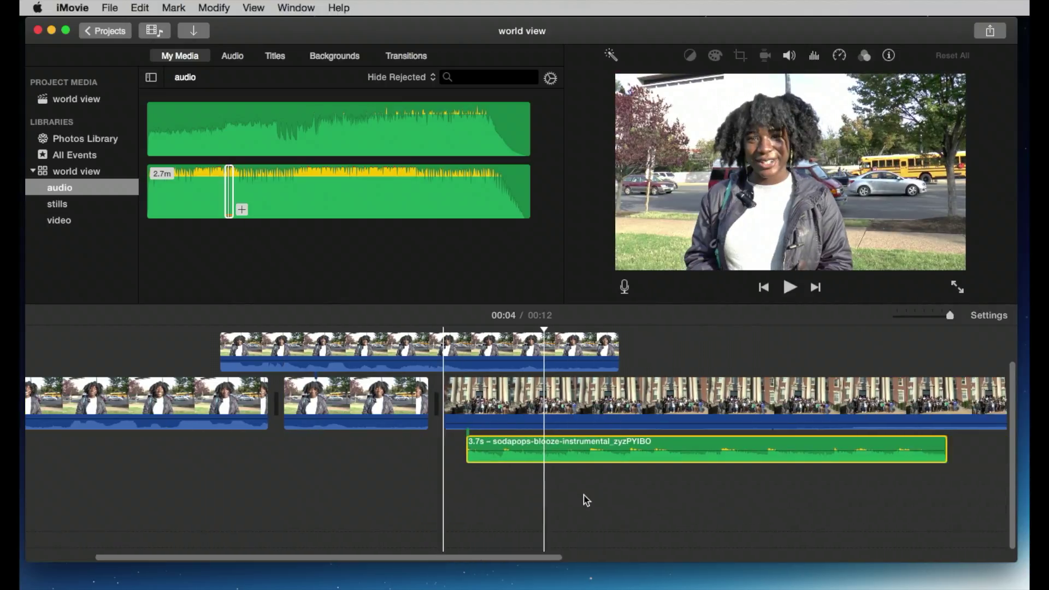
scroll(586, 500, "right", 5)
left_click_drag(527, 445, 597, 454)
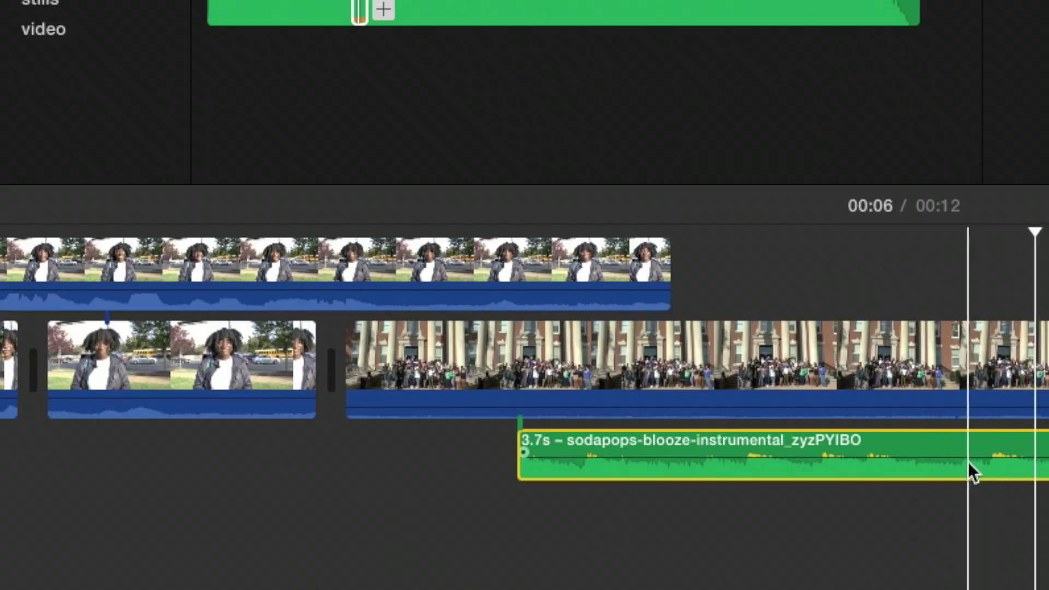
- Lower the overall volume of the sodapops-blooze clip well below 100% and play the section back
left_click(944, 457)
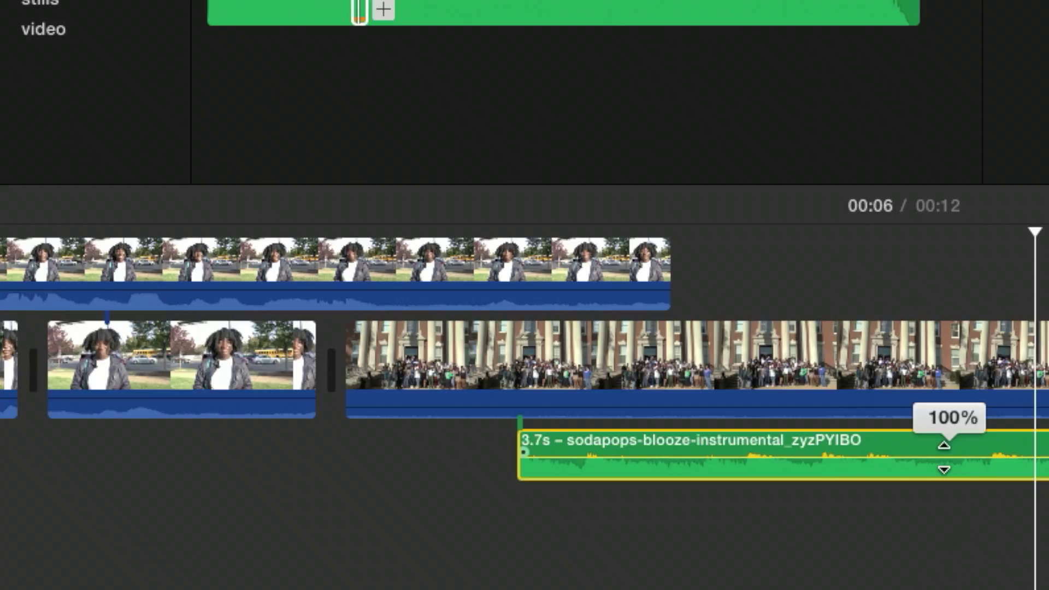
left_click_drag(944, 456, 944, 466)
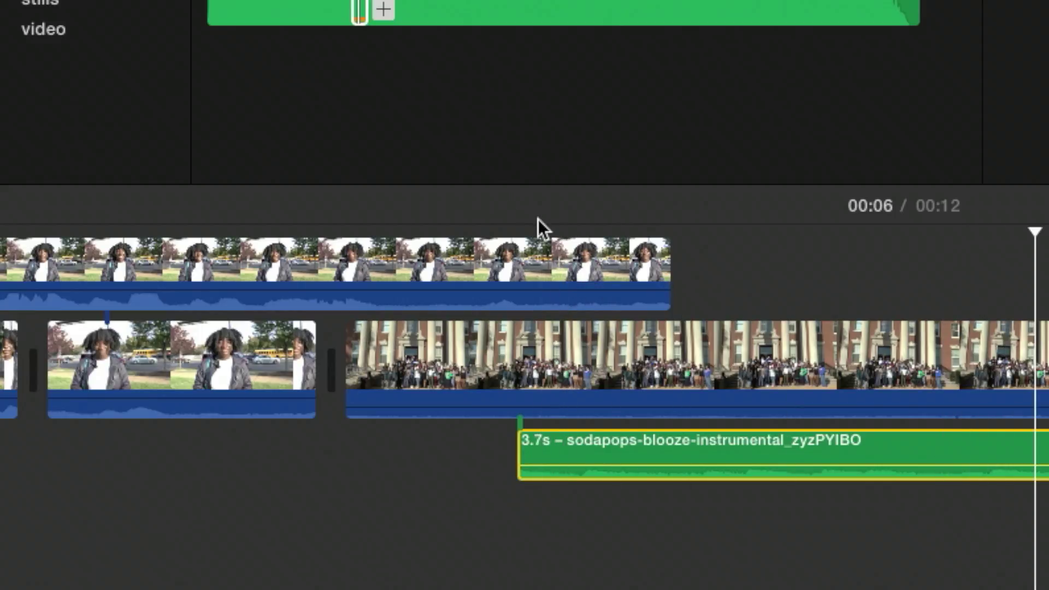
left_click_drag(1033, 222, 490, 216)
key("space")
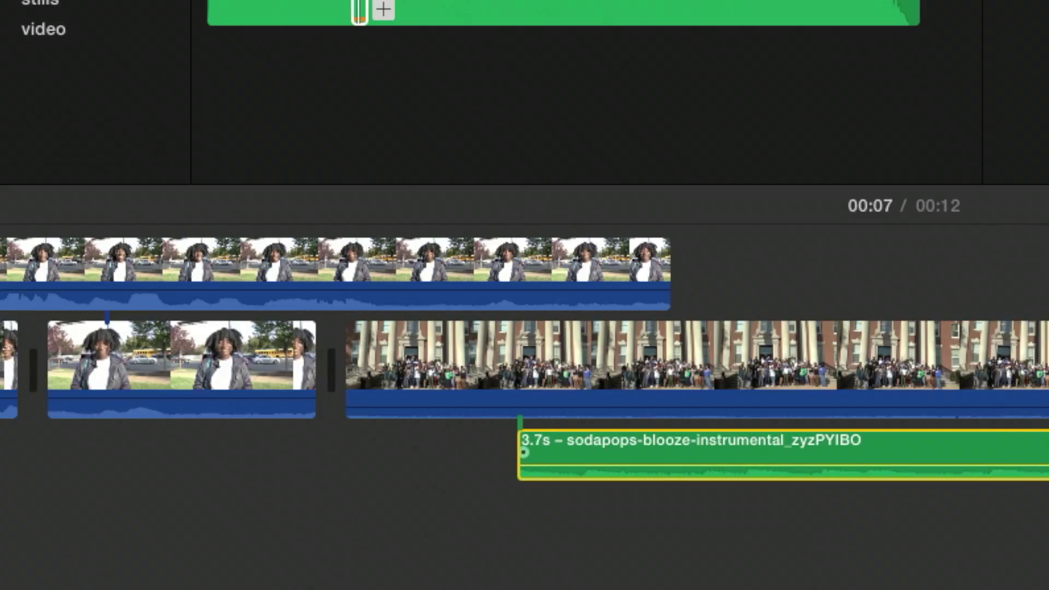
- Set the sodapops-blooze clip's overall volume to 79% and play the section back
scroll(523, 452, "right", 1)
scroll(766, 466, "right", 10)
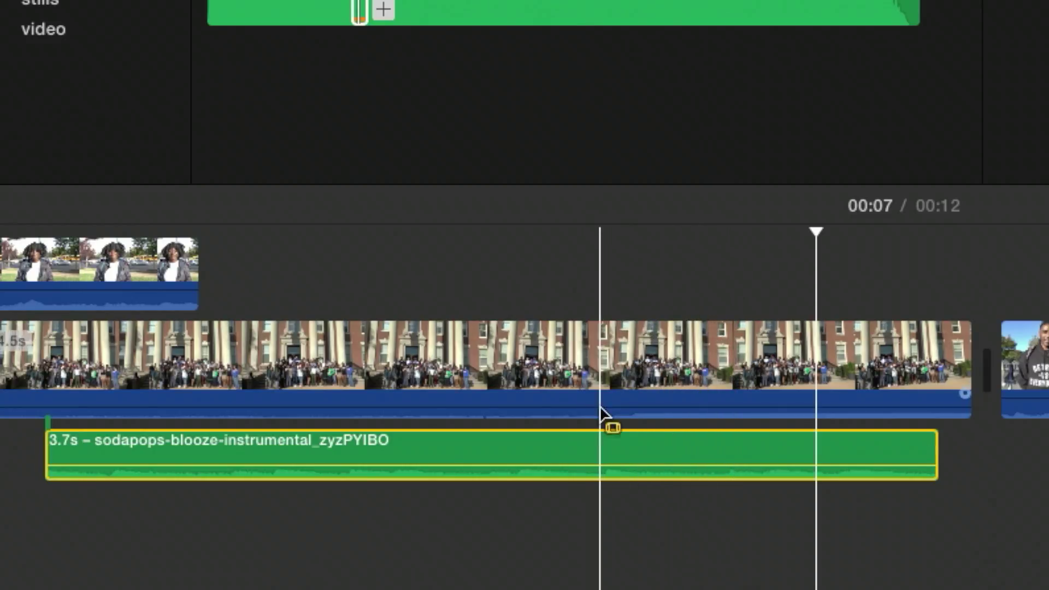
left_click(606, 467)
left_click_drag(606, 467, 606, 460)
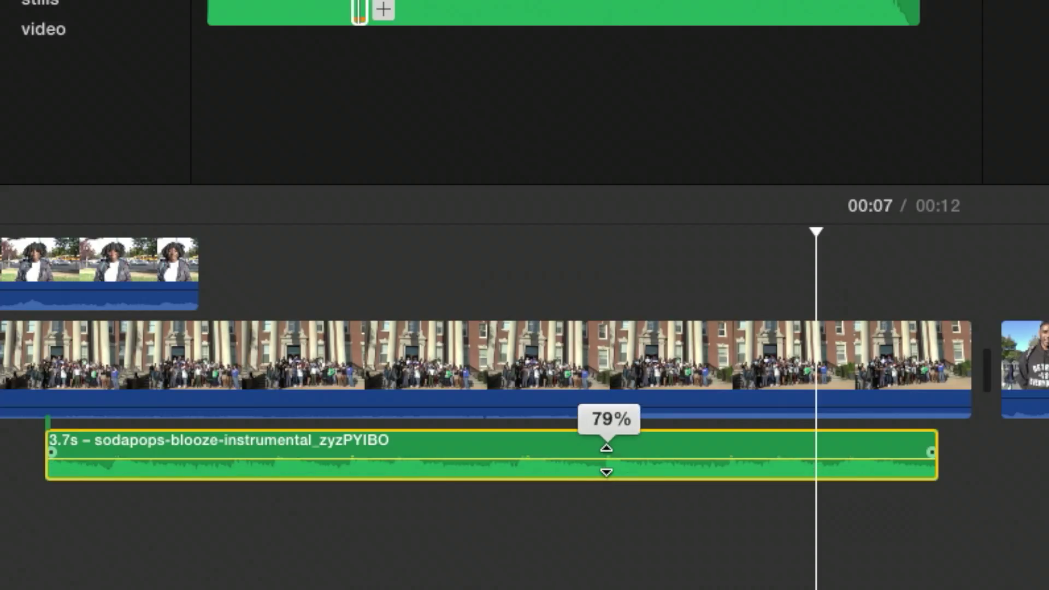
left_click(379, 270)
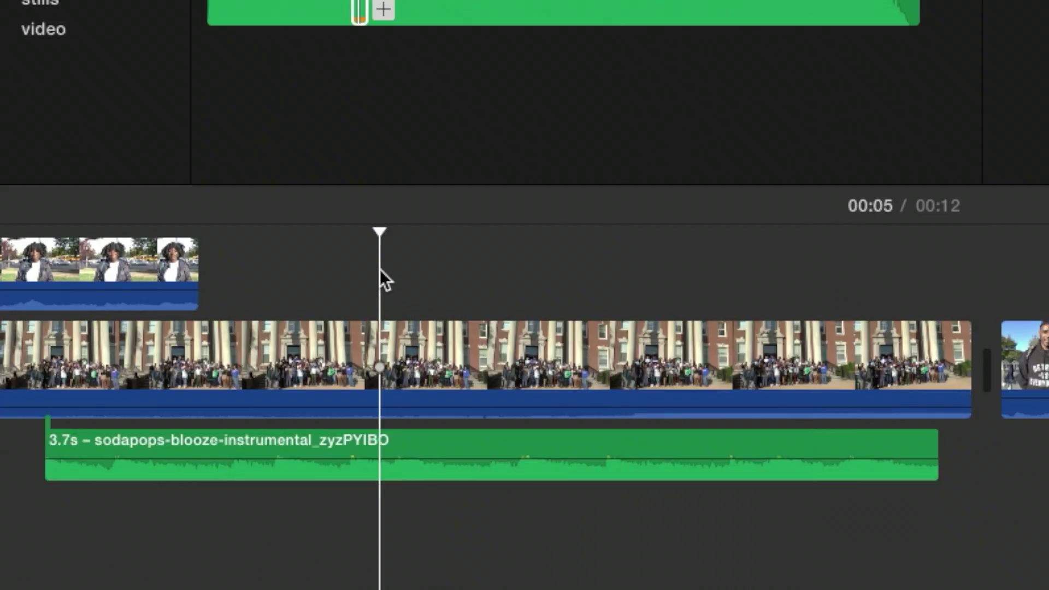
key("space")
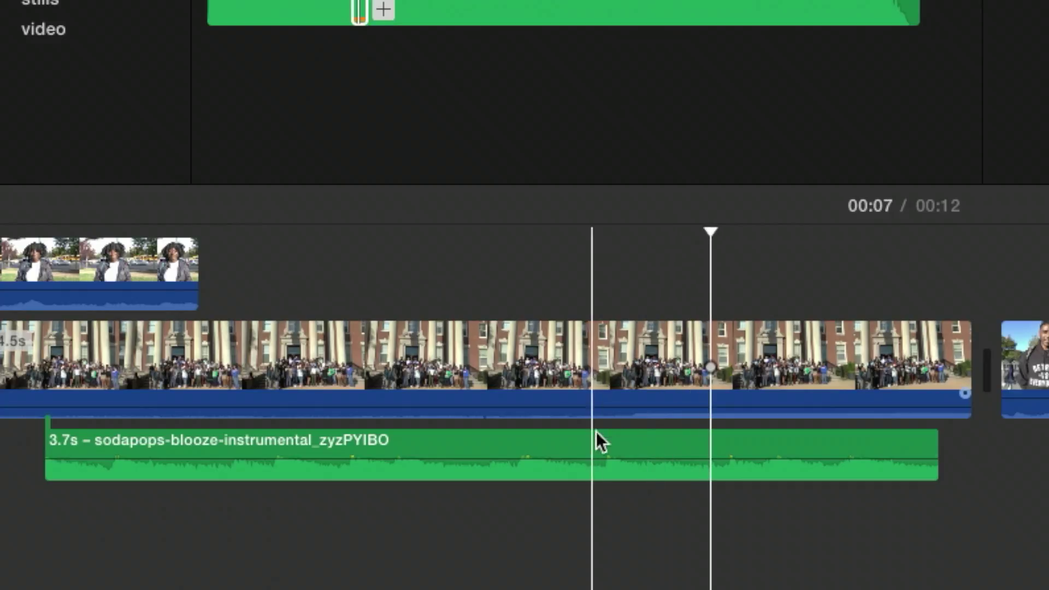
left_click_drag(640, 451, 643, 453)
left_click(644, 453)
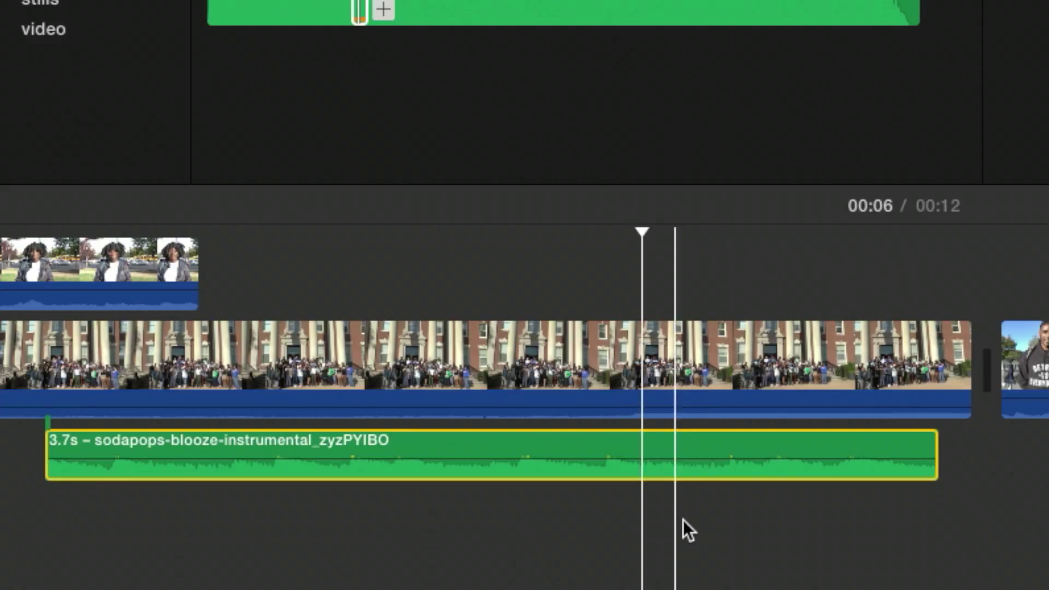
left_click(682, 520)
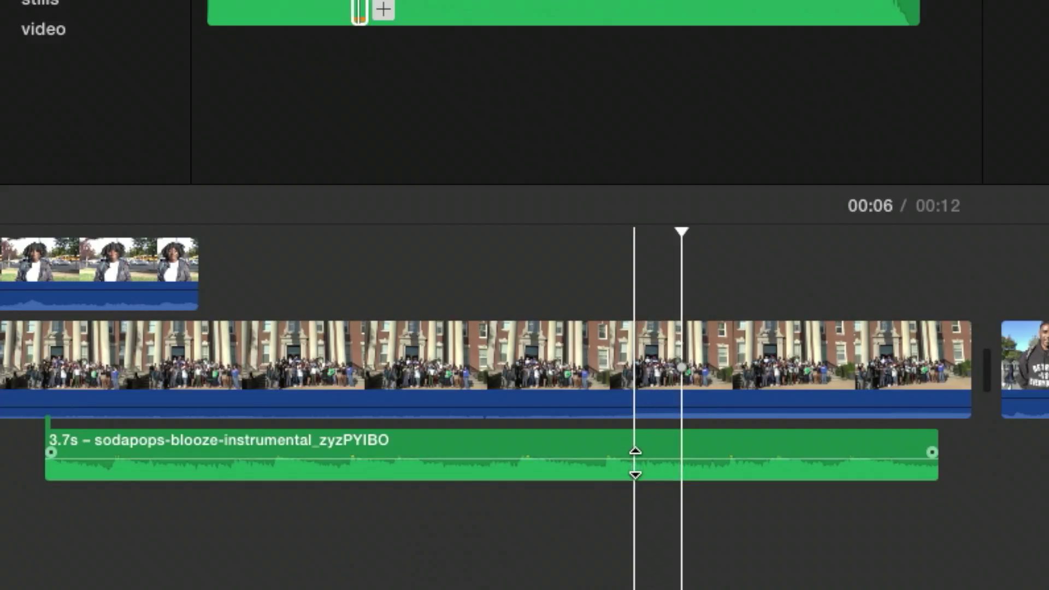
left_click(635, 461)
left_click(666, 510)
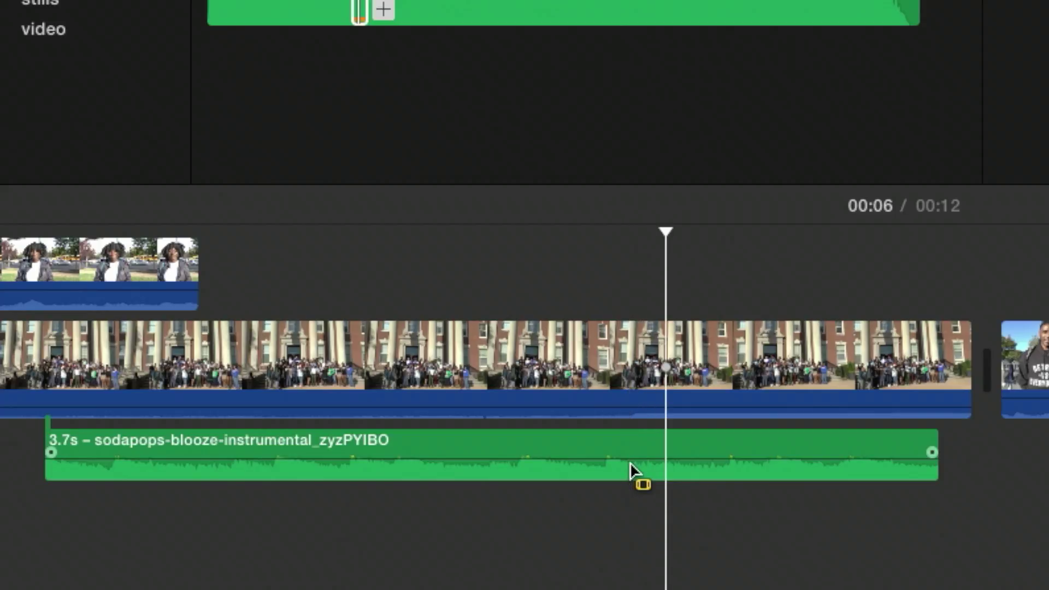
- Select a range in the second half of the sodapops-blooze clip and lower the volume of only that range
mouse_move(632, 474)
left_mouse_down()
mouse_move(644, 470)
mouse_move(621, 464)
left_mouse_up()
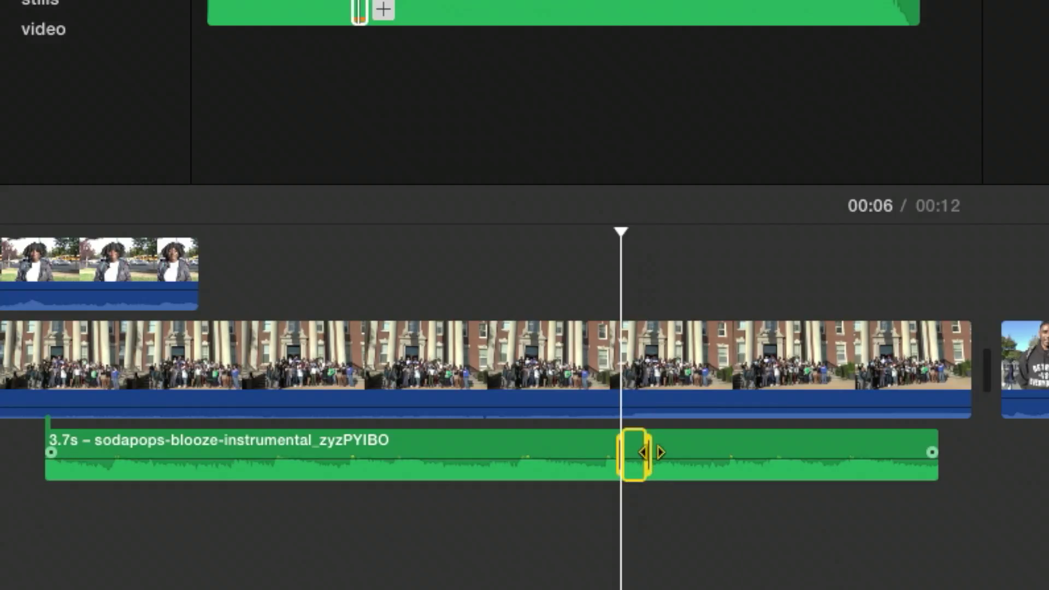
left_click_drag(651, 452, 827, 457)
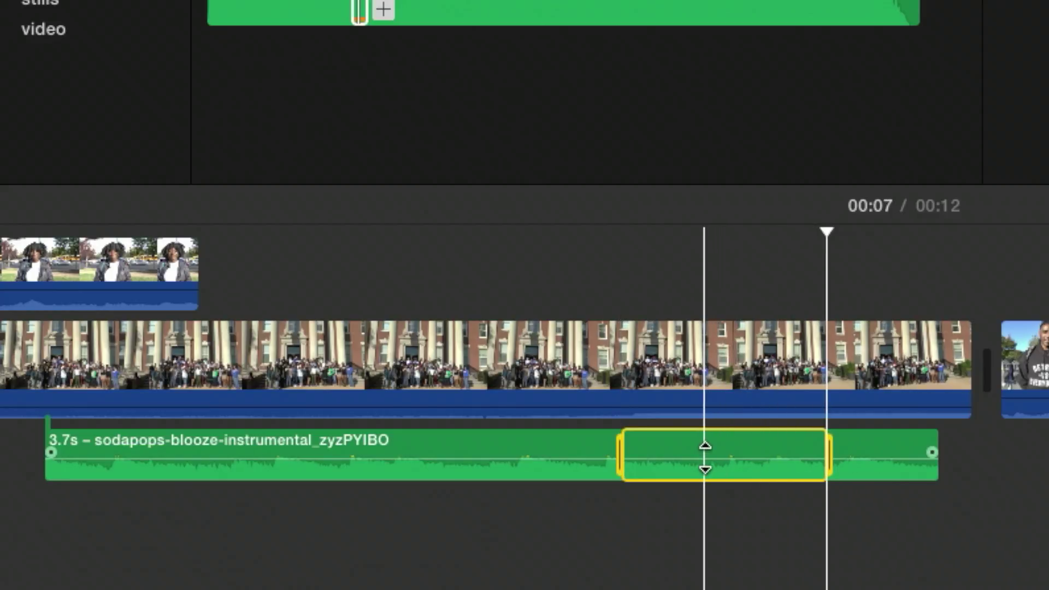
mouse_move(703, 457)
left_mouse_down()
mouse_move(705, 443)
mouse_move(706, 465)
left_mouse_up()
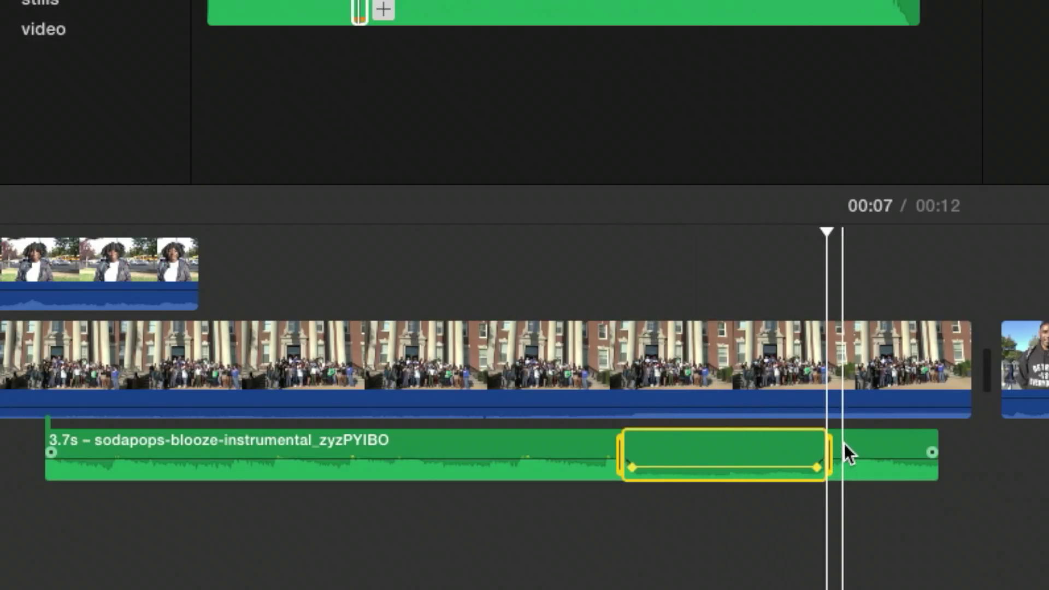
left_click(871, 501)
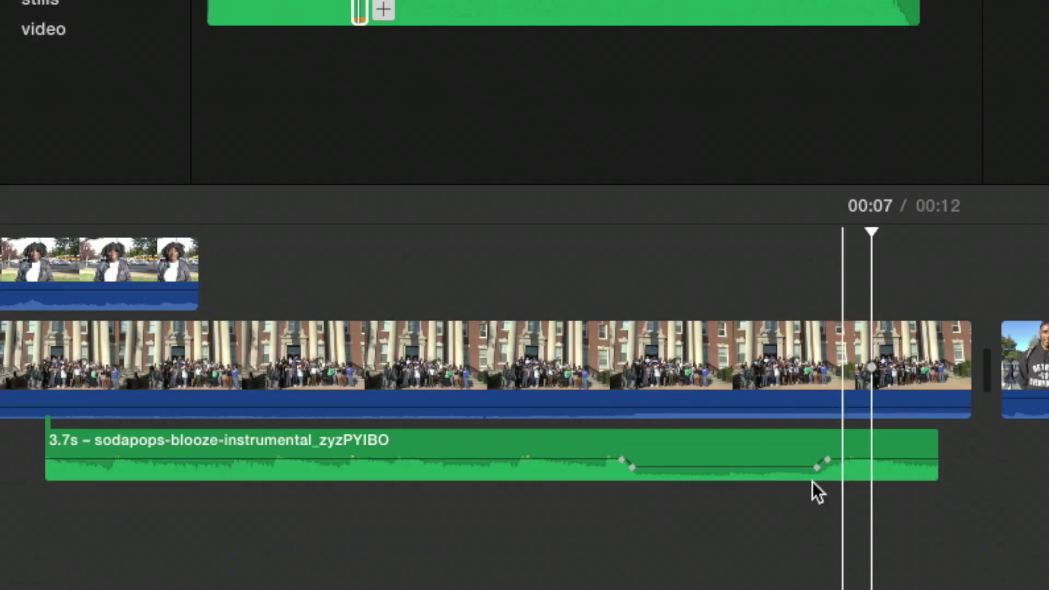
- Move the two lower volume keyframes inward to make the dip's slopes more gradual, and play the section back
left_click(633, 468)
left_click_drag(636, 467, 645, 469)
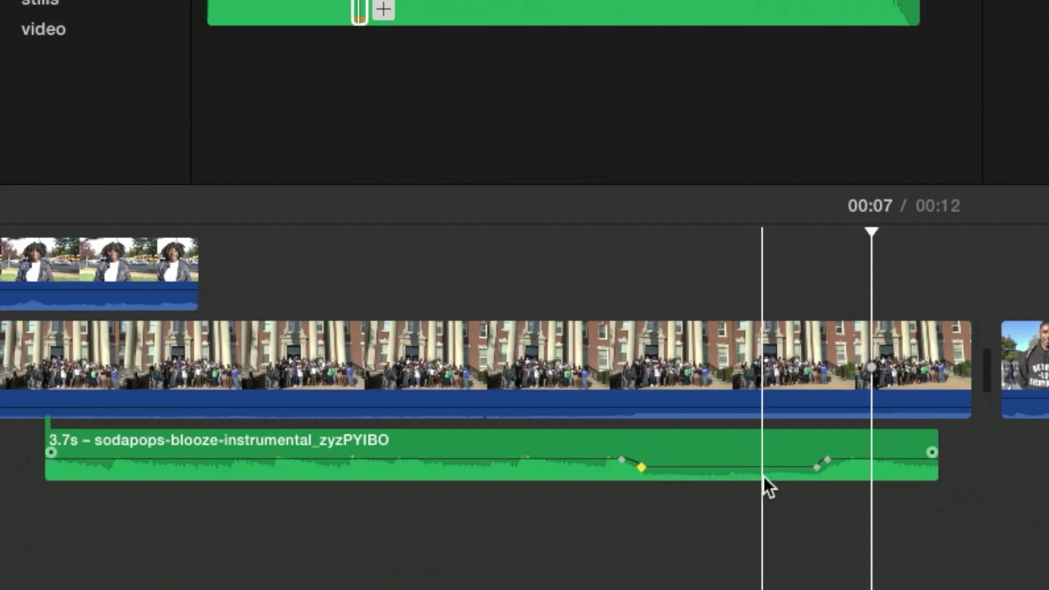
left_click(814, 467, "alt")
left_click_drag(814, 468, 803, 468)
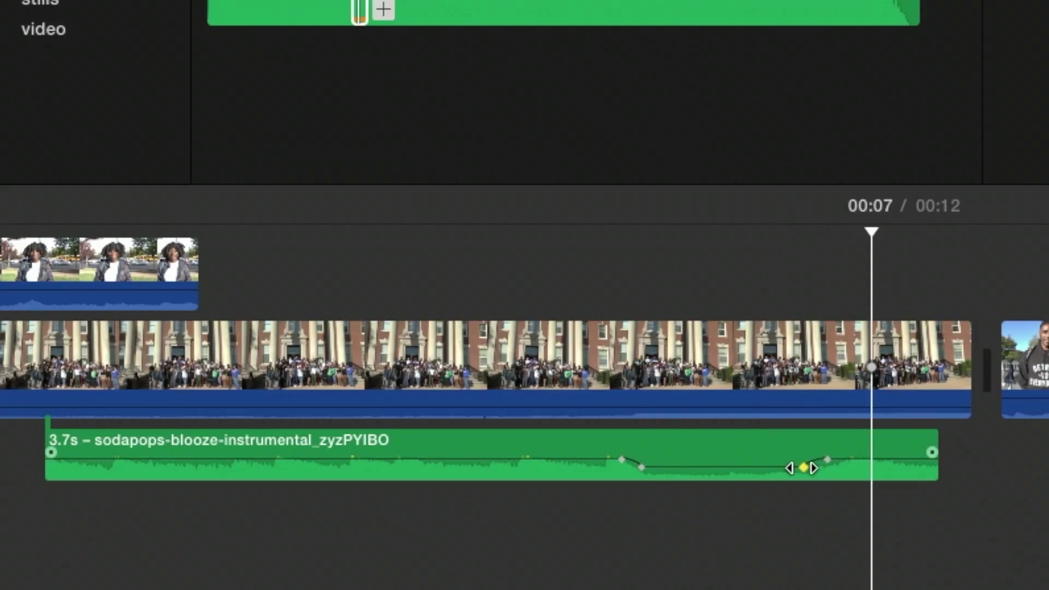
left_click(440, 277)
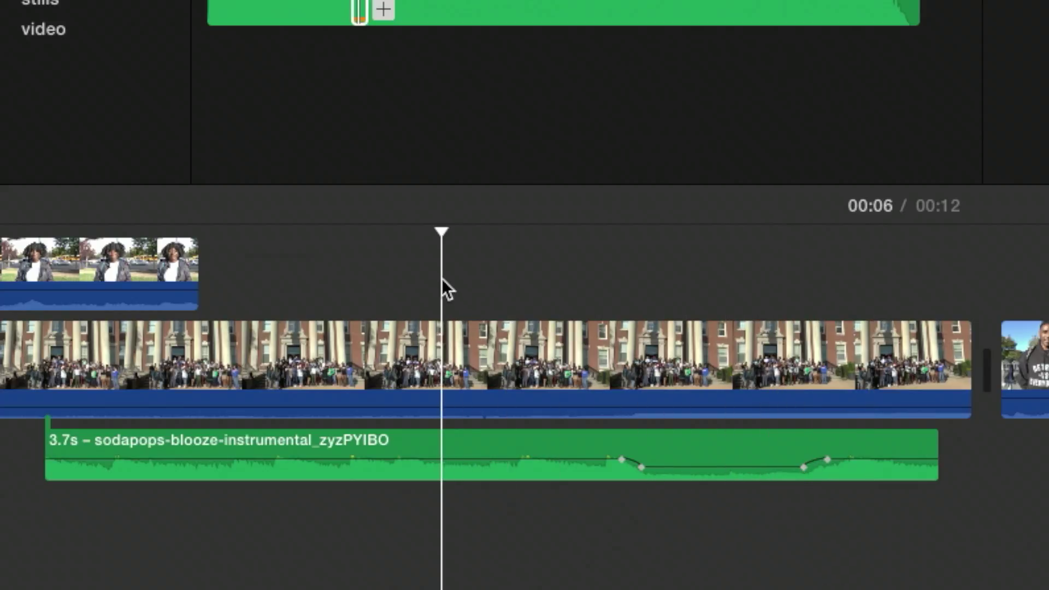
key("space")
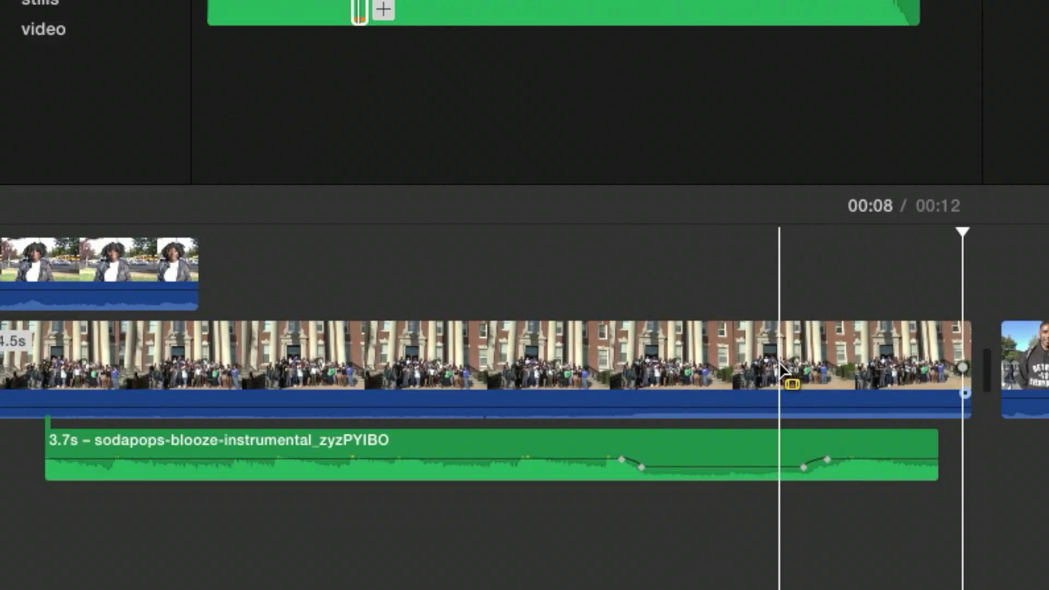
- Undo both keyframe moves and the lowered volume range in the sodapops-blooze clip
key("super+z")
key("super+z")
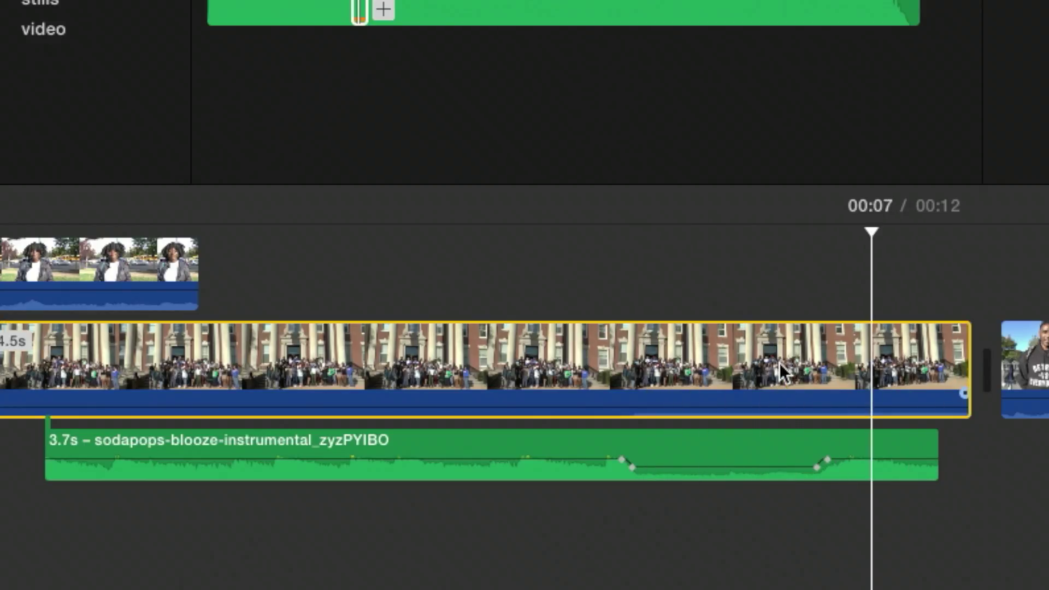
key("super+z")
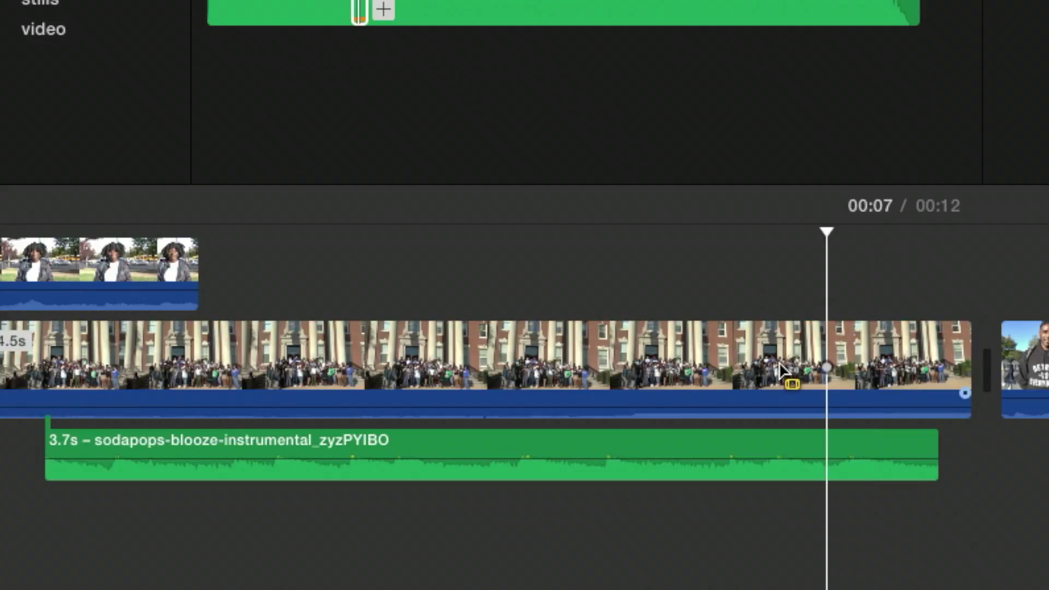
- Add four volume keyframes in the sodapops-blooze clip's second half, lower the volume between the middle two, and play it back
left_click(587, 459, "alt")
left_click(634, 454, "alt")
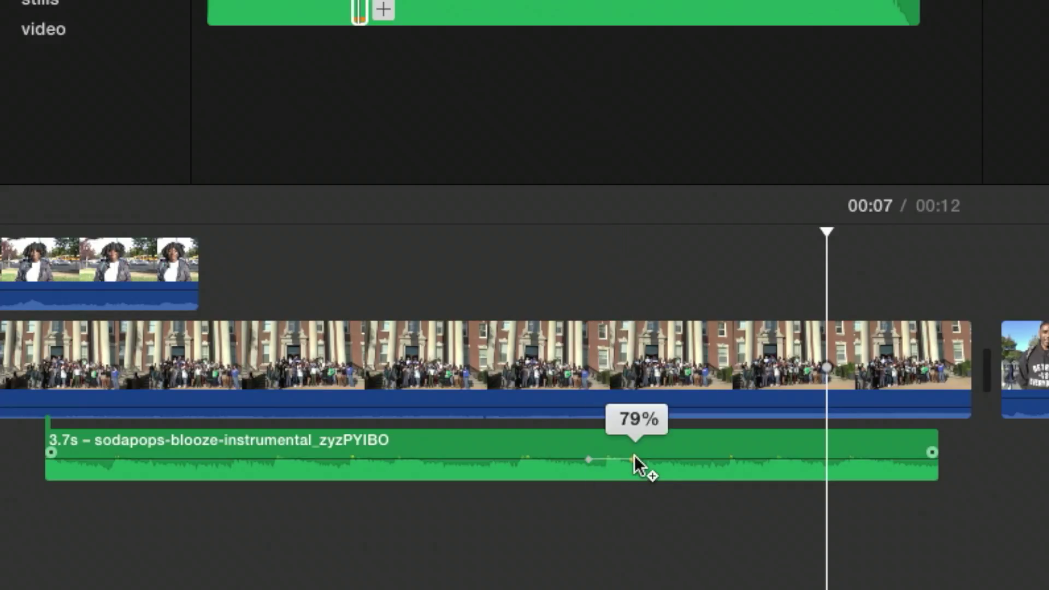
left_click(730, 459, "alt")
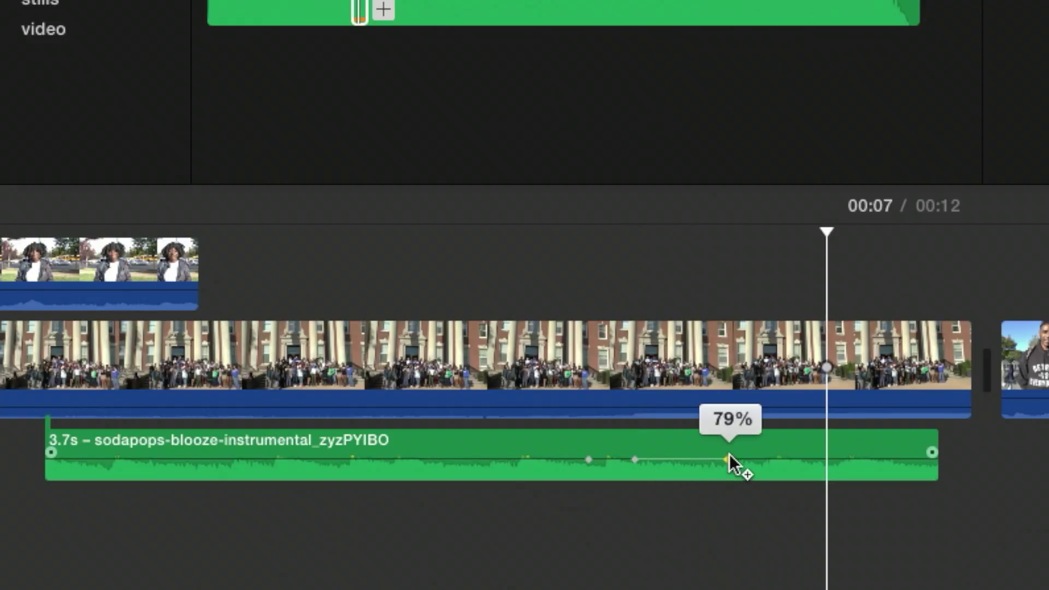
left_click(788, 459, "alt")
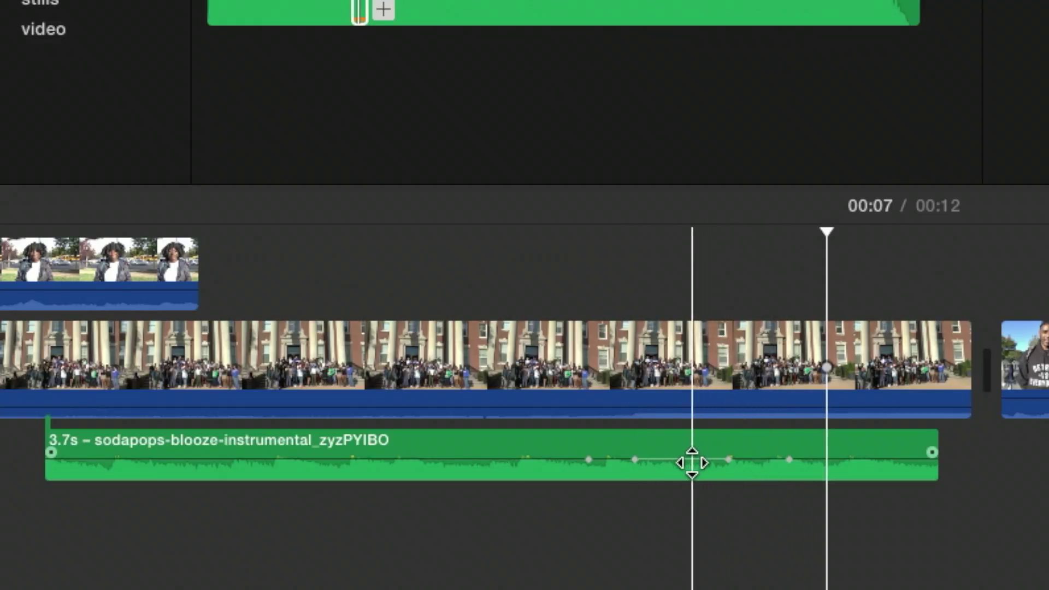
left_click_drag(692, 463, 691, 471)
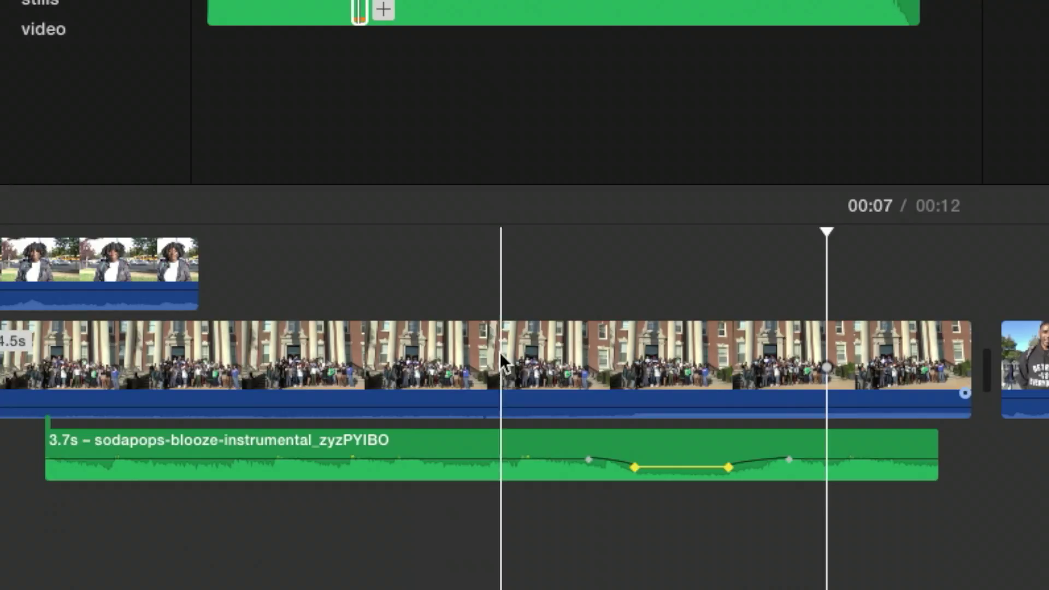
left_click(501, 304)
key("space")
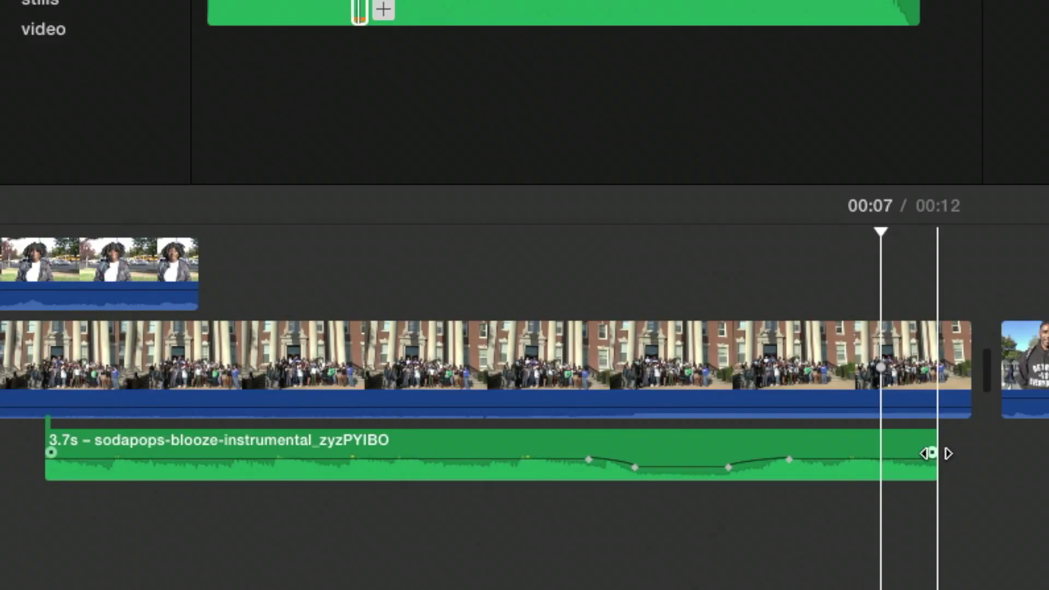
- Add a short fade-out at the end and a short fade-in at the start of the sodapops-blooze clip, and play it
left_click_drag(932, 452, 891, 453)
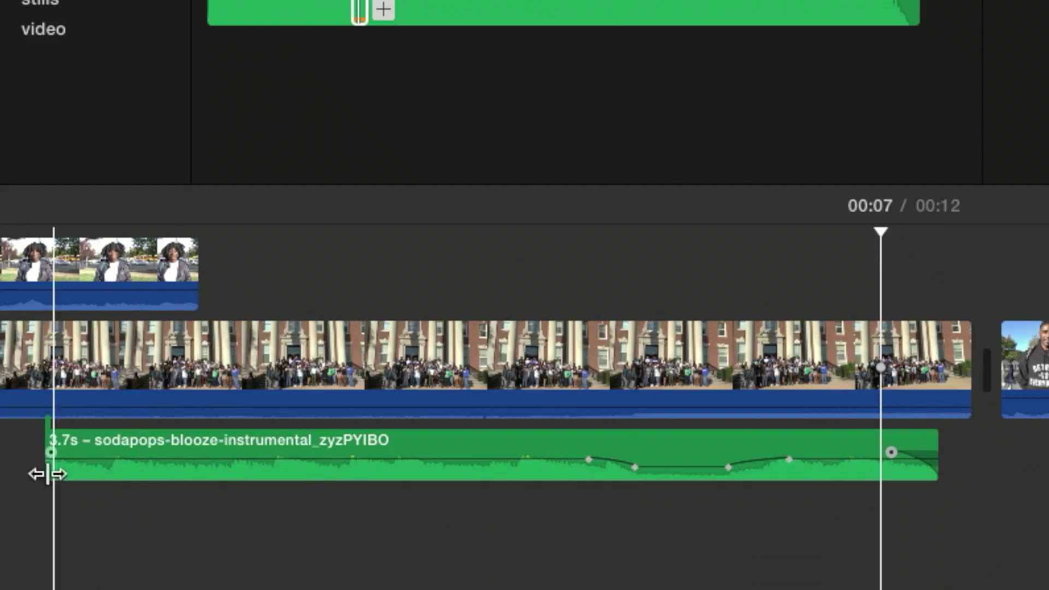
left_click_drag(48, 452, 94, 452)
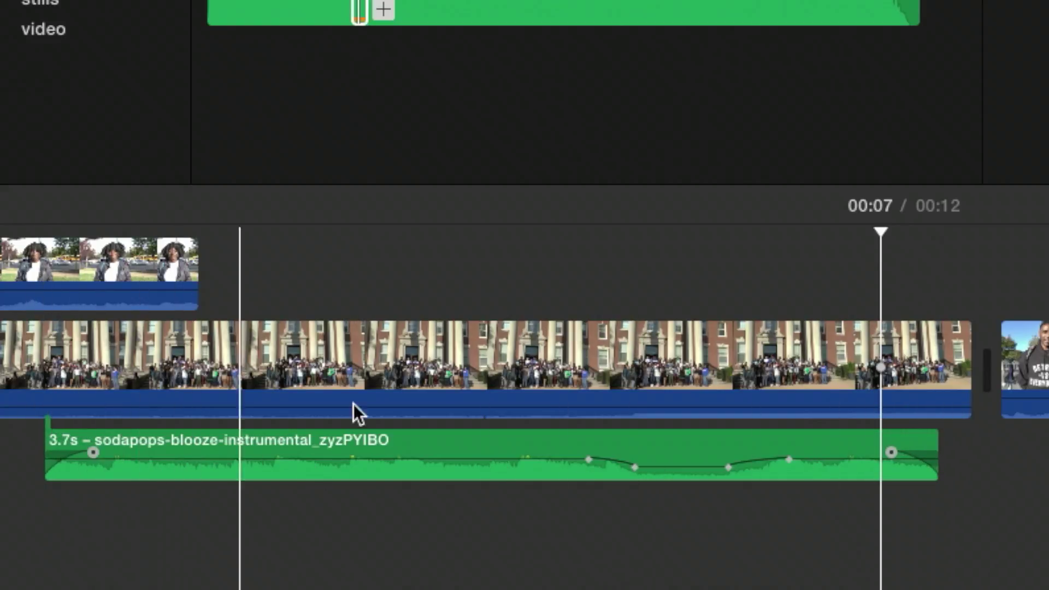
left_click(483, 242)
key("space")
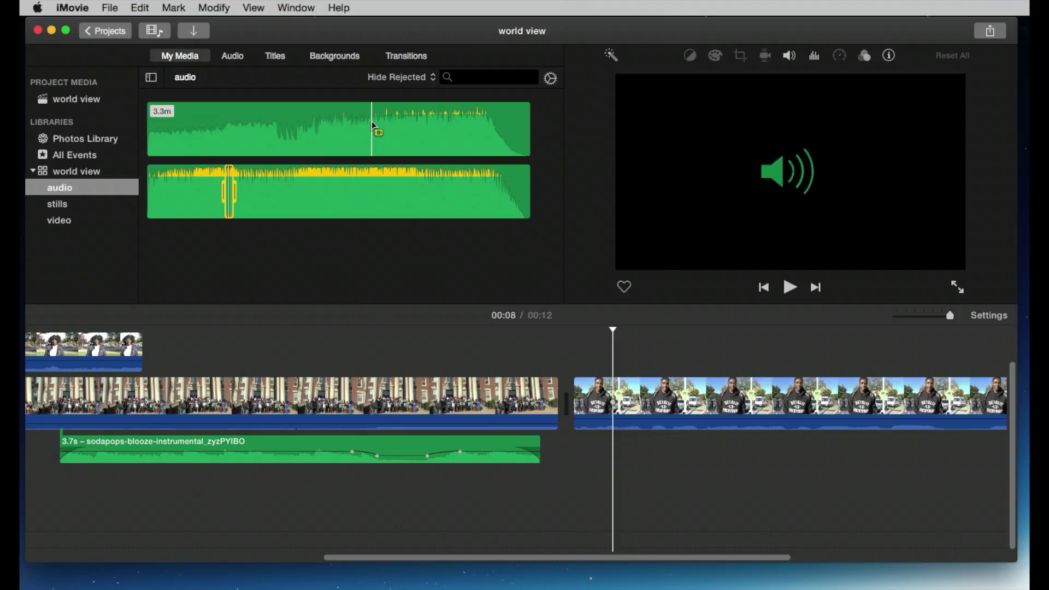
- Show the built-in Sound Effects collection in the audio library
left_click(236, 59)
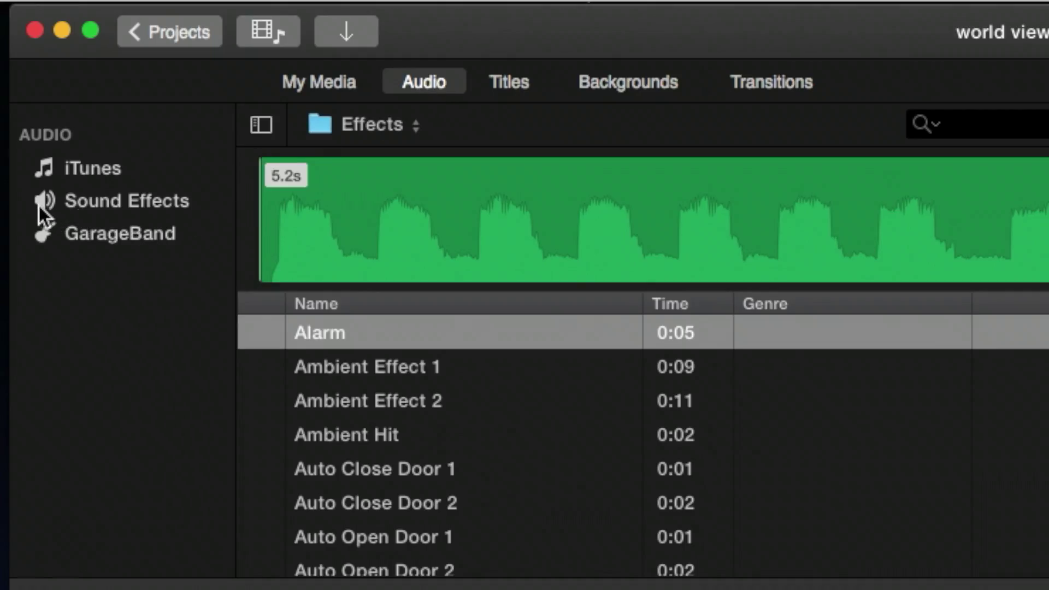
left_click(164, 195)
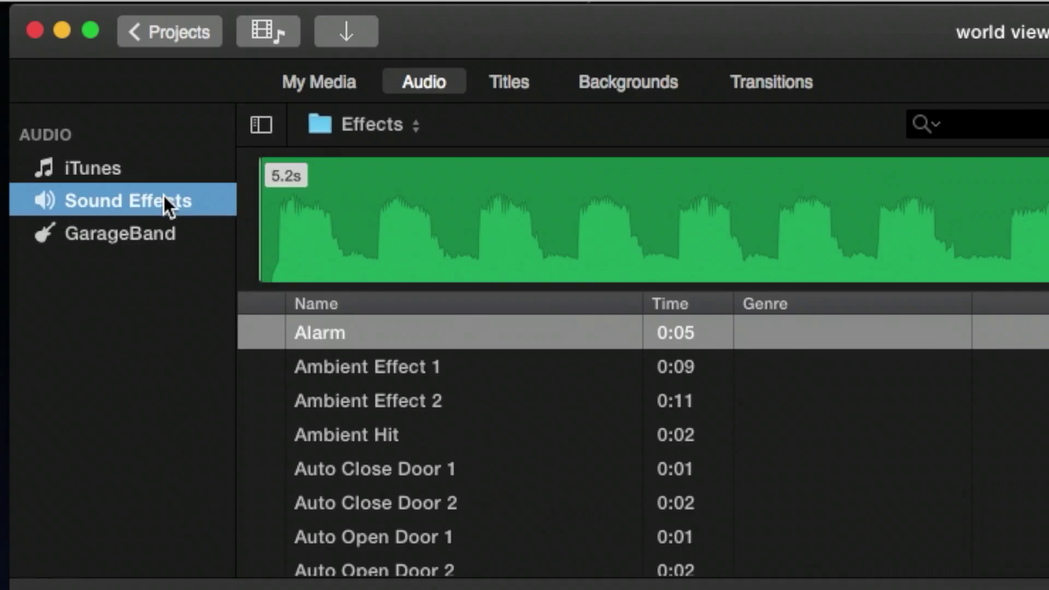
- Compare the iTunes and Sound Effects audio sources, and show the Theme Music folder within Sound Effects
left_click(139, 175)
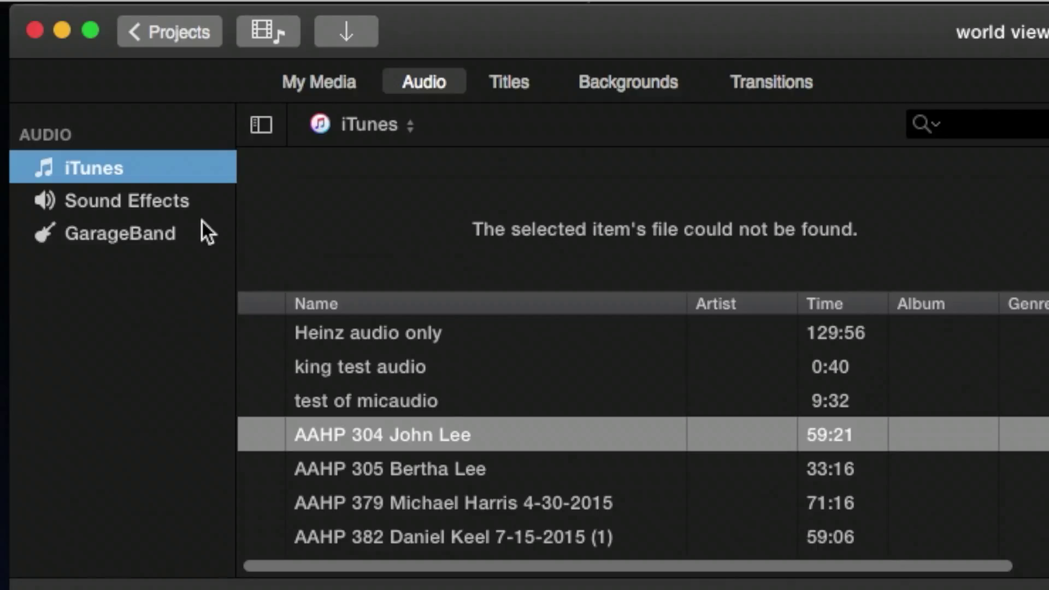
left_click(123, 207)
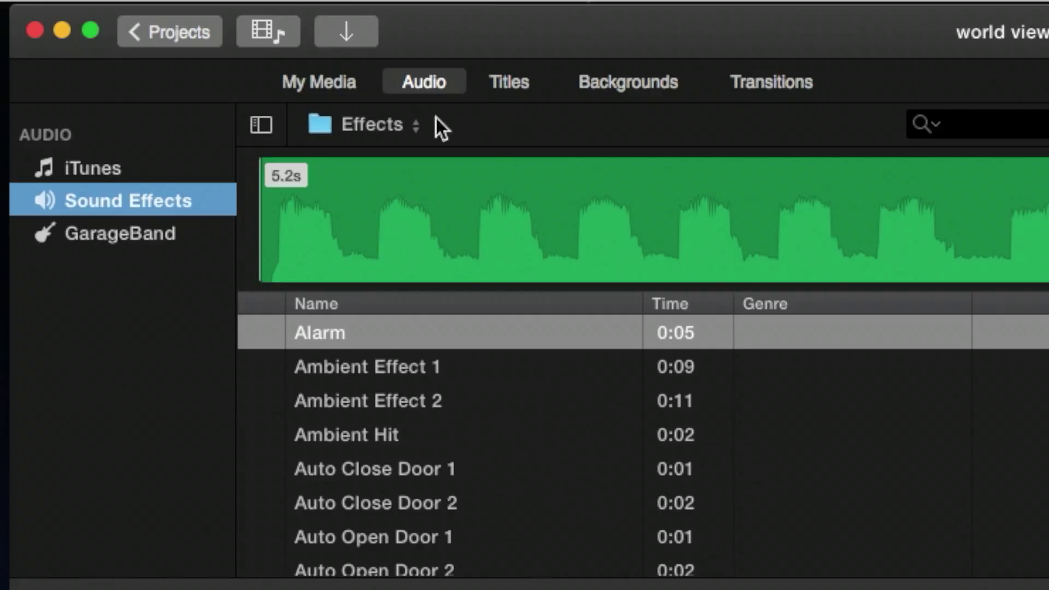
left_click(407, 128)
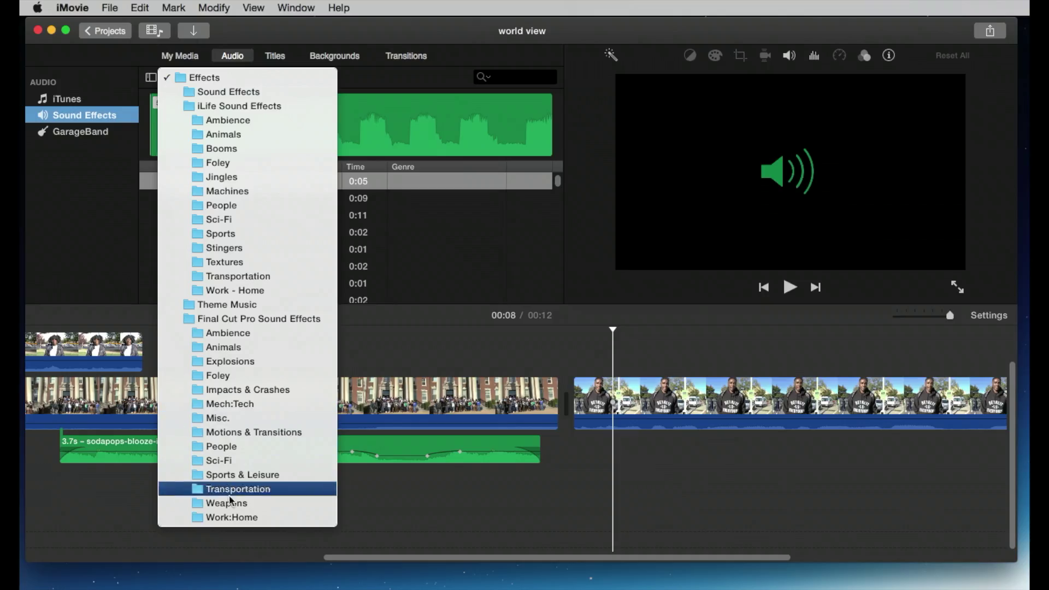
left_click(192, 309)
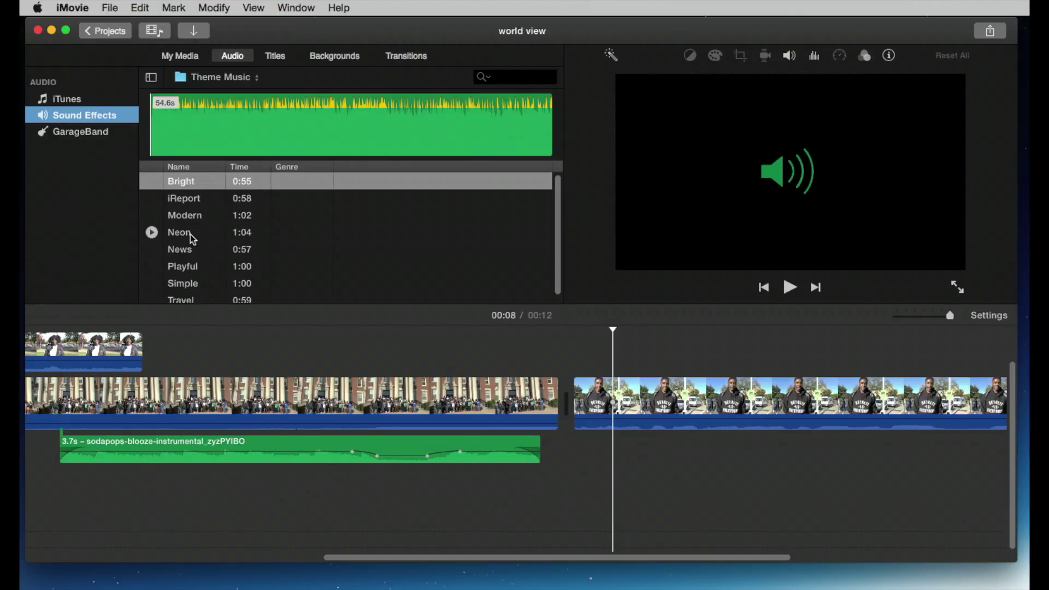
- Preview the Bright, Neon and Playful tracks from the Theme Music folder
left_click(187, 131)
key("space")
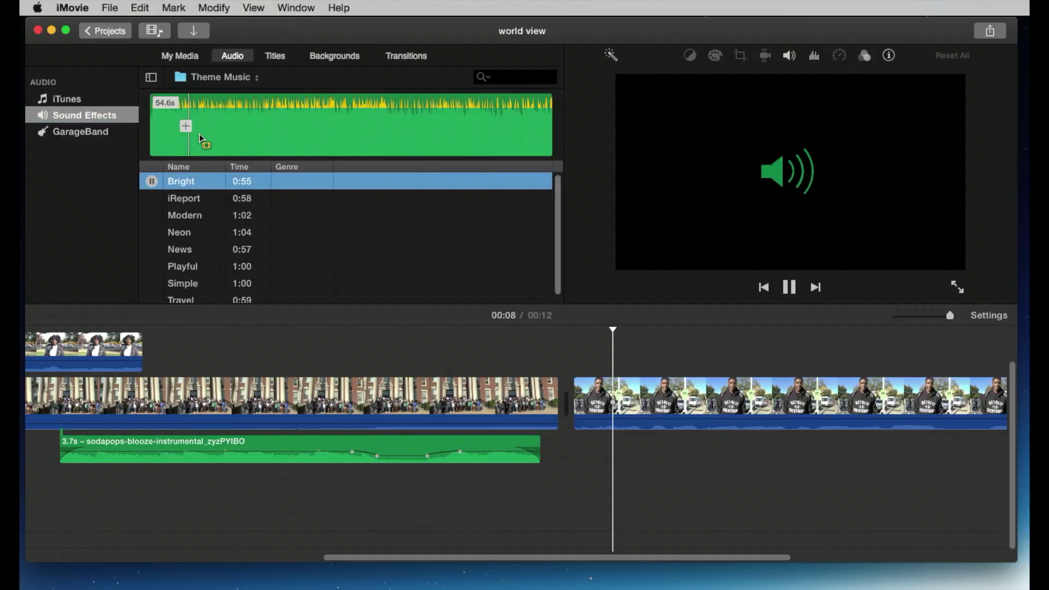
key("space")
left_click(190, 230)
key("space")
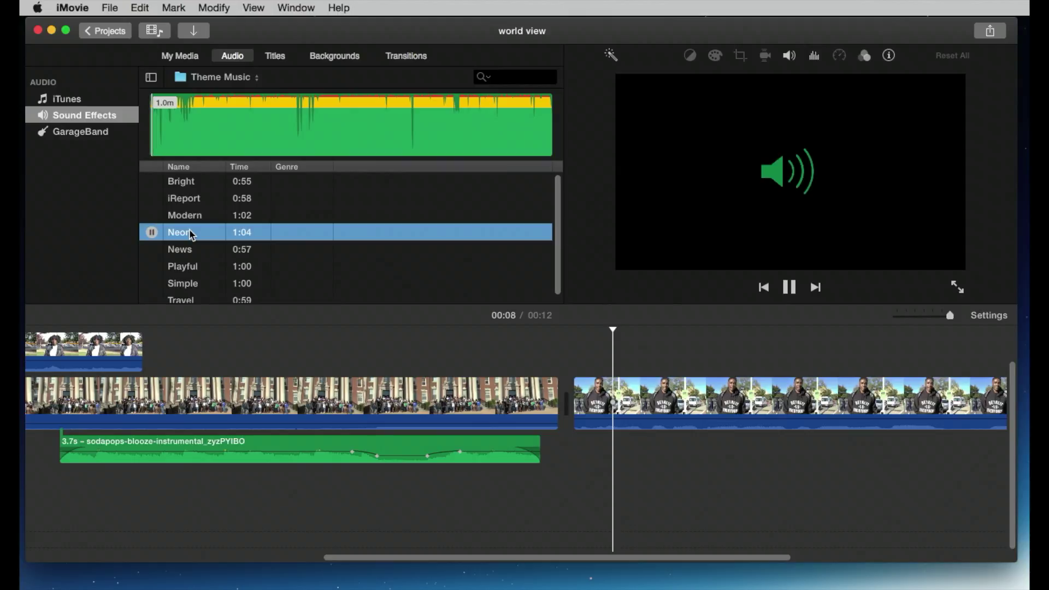
key("space")
left_click(202, 265)
key("space")
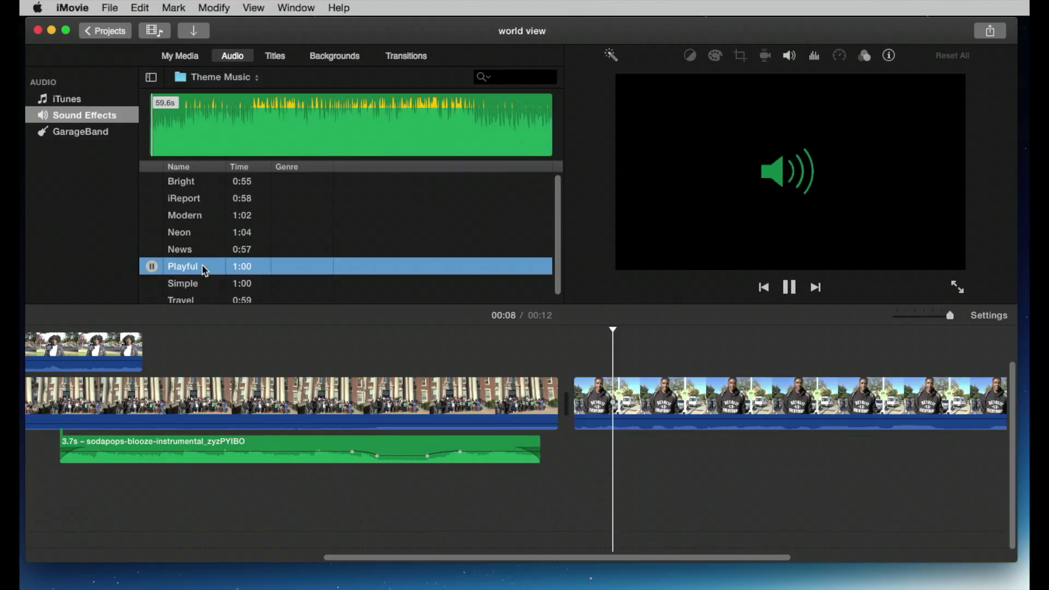
key("space")
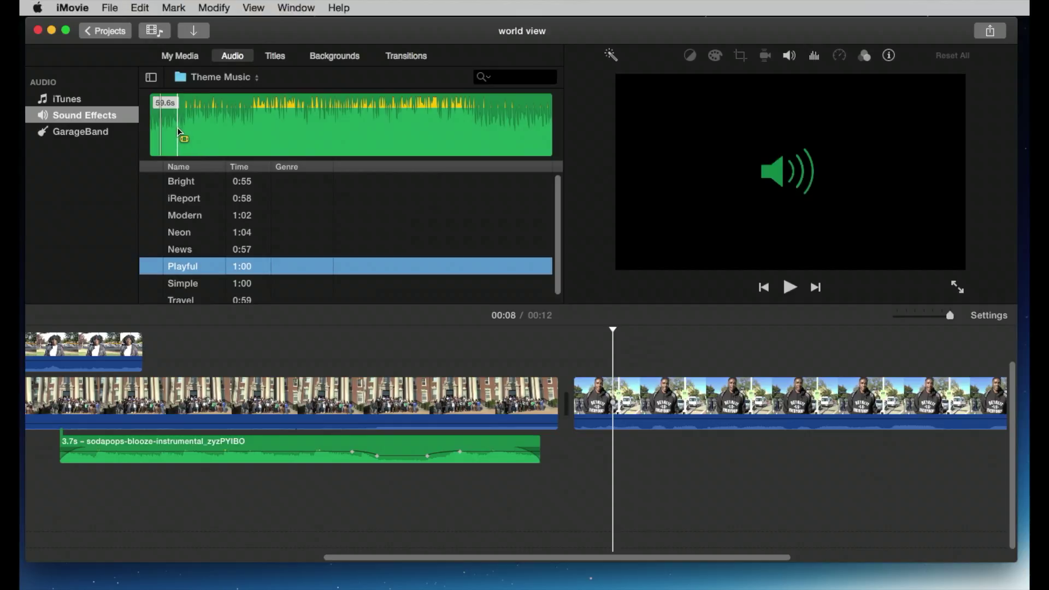
- Add a range of about 10.8 s from Playful below the sodapops-blooze clip and trim its end to 6.8 s
left_click_drag(177, 127, 147, 496)
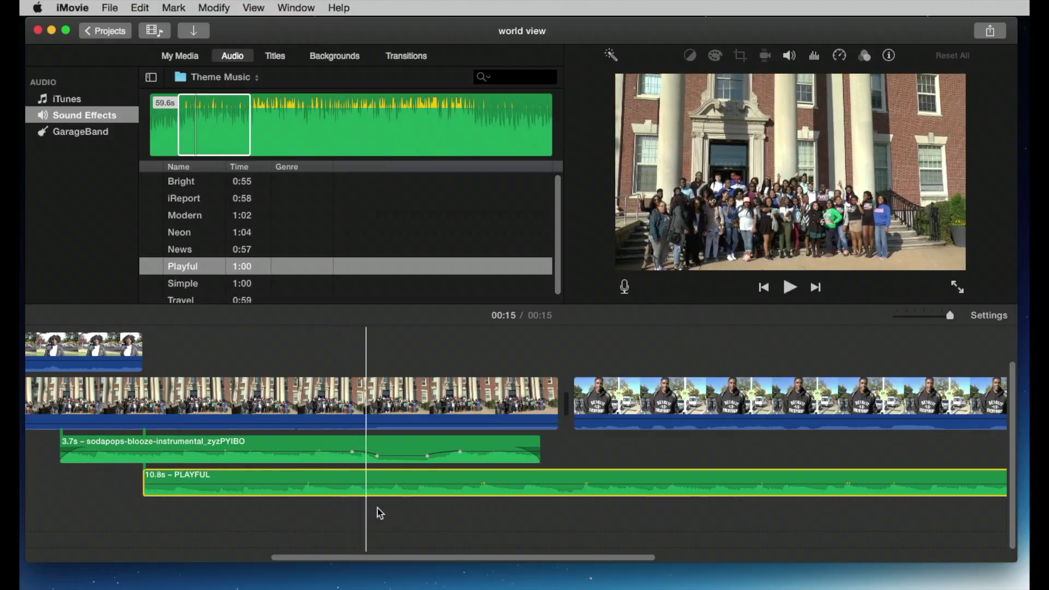
scroll(379, 511, "right", 10)
scroll(382, 514, "right", 8)
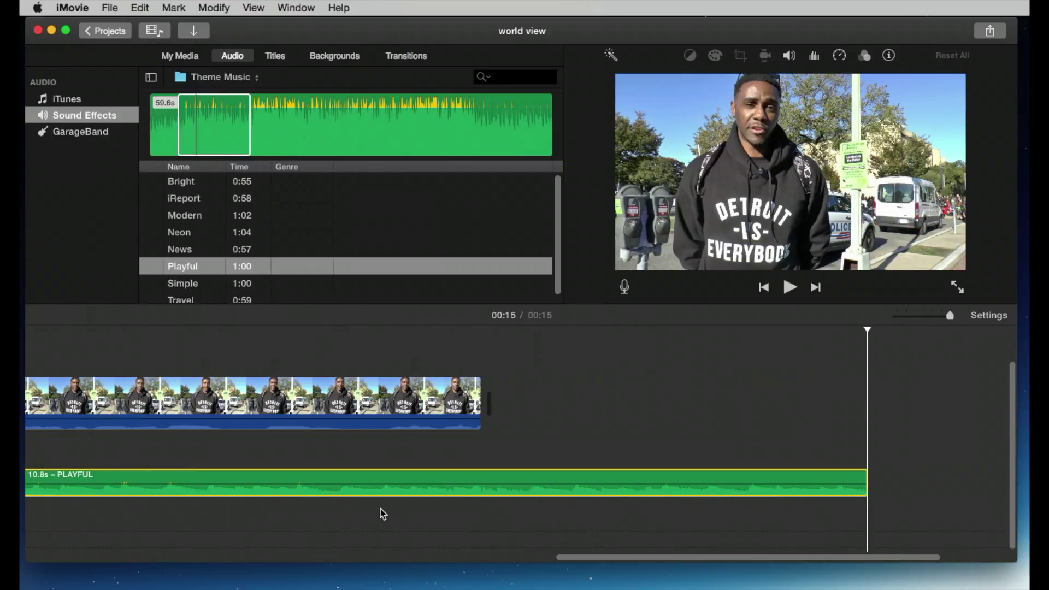
left_click_drag(864, 474, 330, 475)
- Play the section of the timeline where the sodapops-blooze and PLAYFUL clips overlap
scroll(427, 503, "left", 12)
scroll(425, 503, "left", 10)
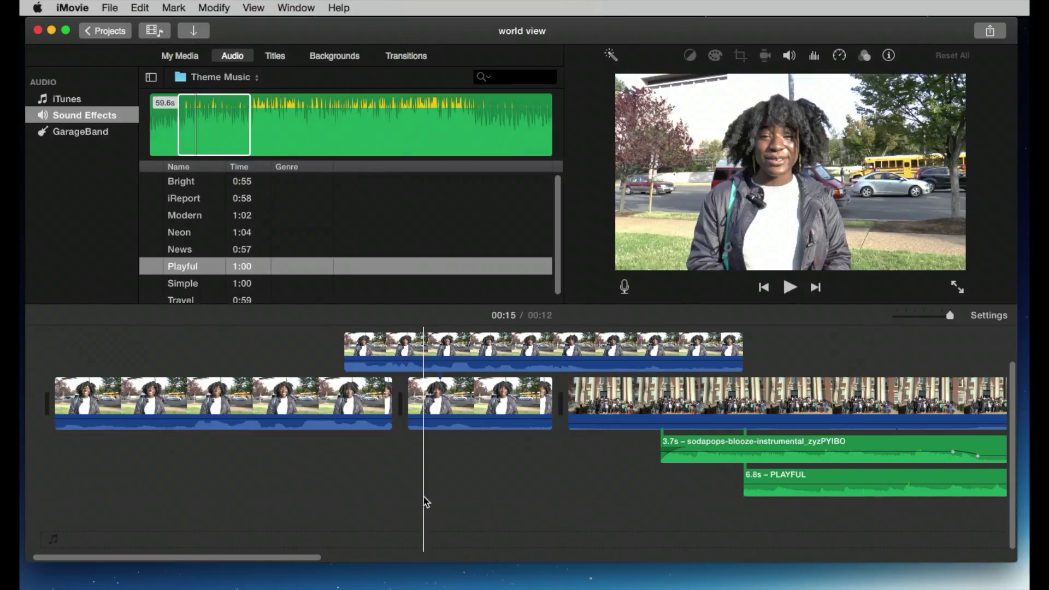
left_click(816, 347)
key("space")
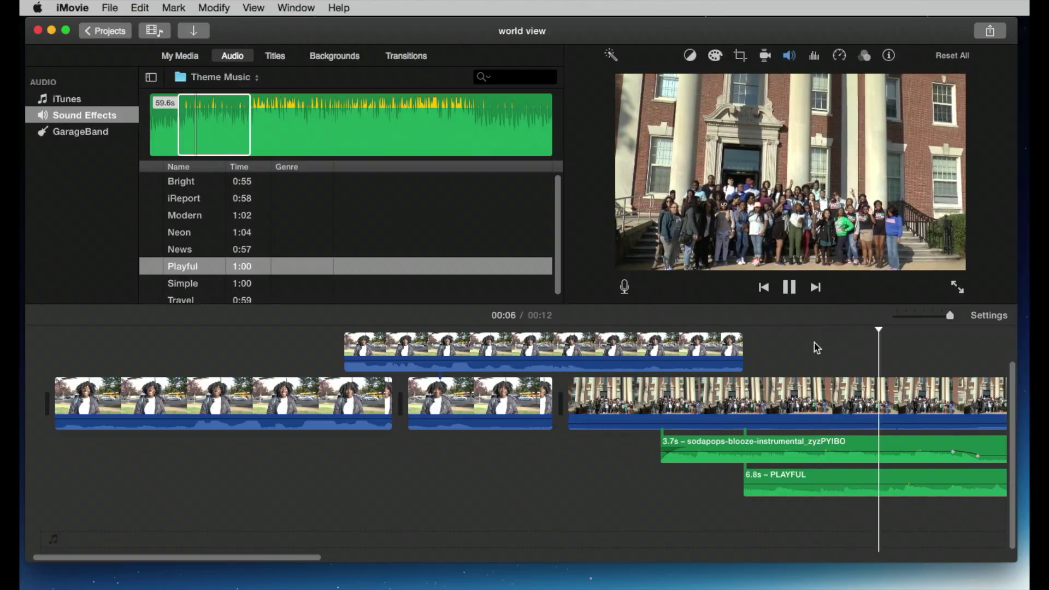
key("space")
- Delete the sodapops-blooze clip from the timeline and move the PLAYFUL clip earlier so it starts under the first video clip
left_click(869, 447)
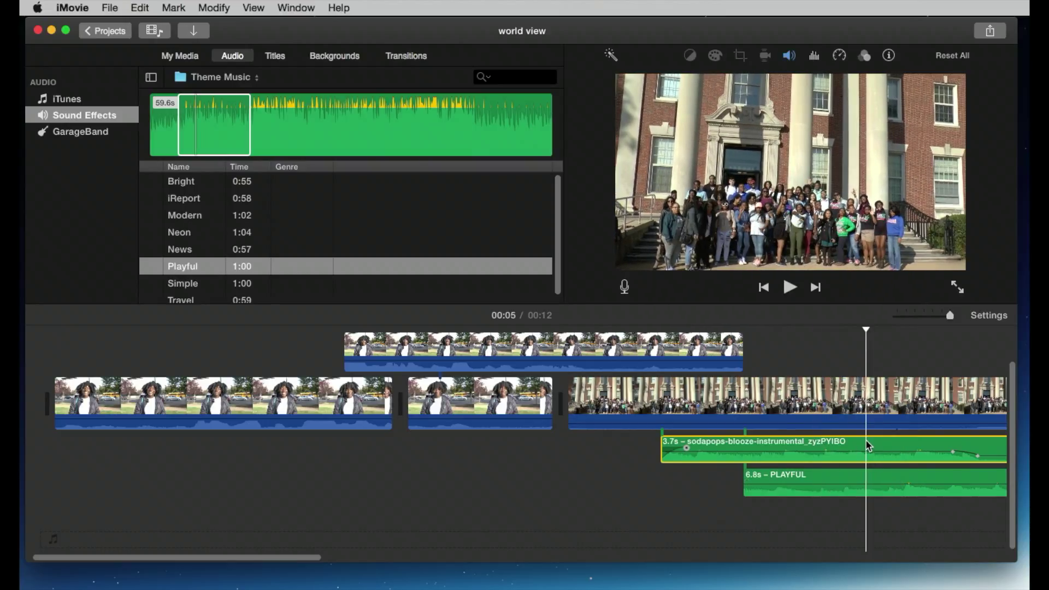
key("Delete")
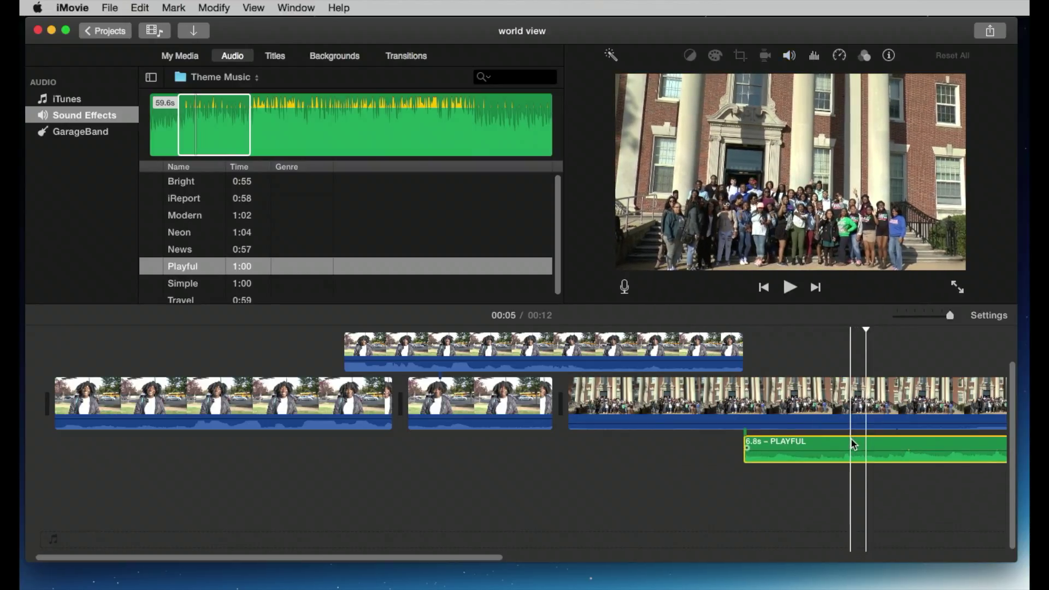
left_click_drag(855, 445, 324, 440)
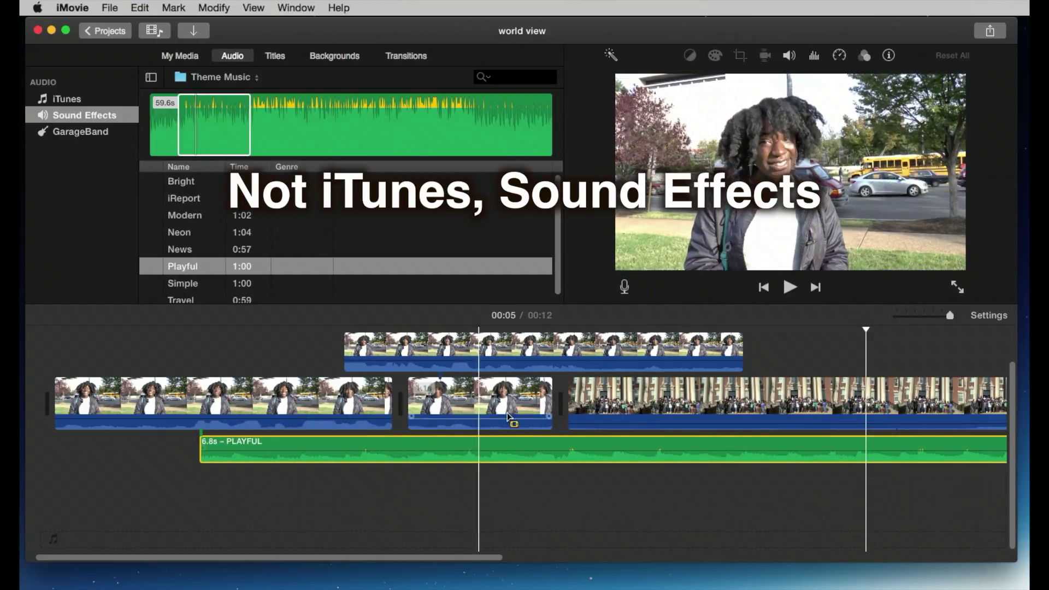
- Play the opening of the project to hear the PLAYFUL music under the interview clips
left_click(183, 344)
key("space")
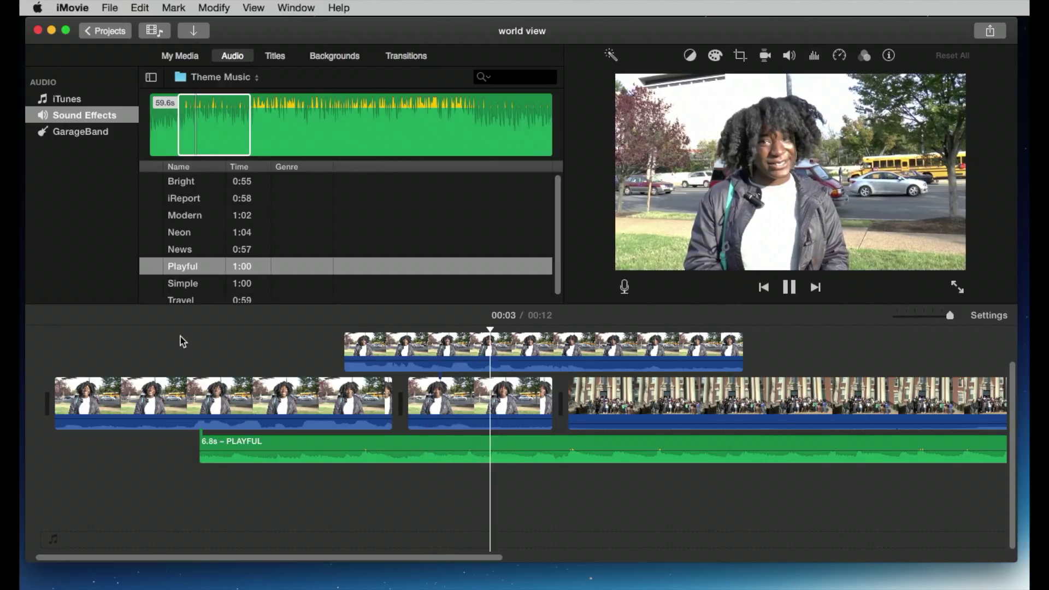
key("space")
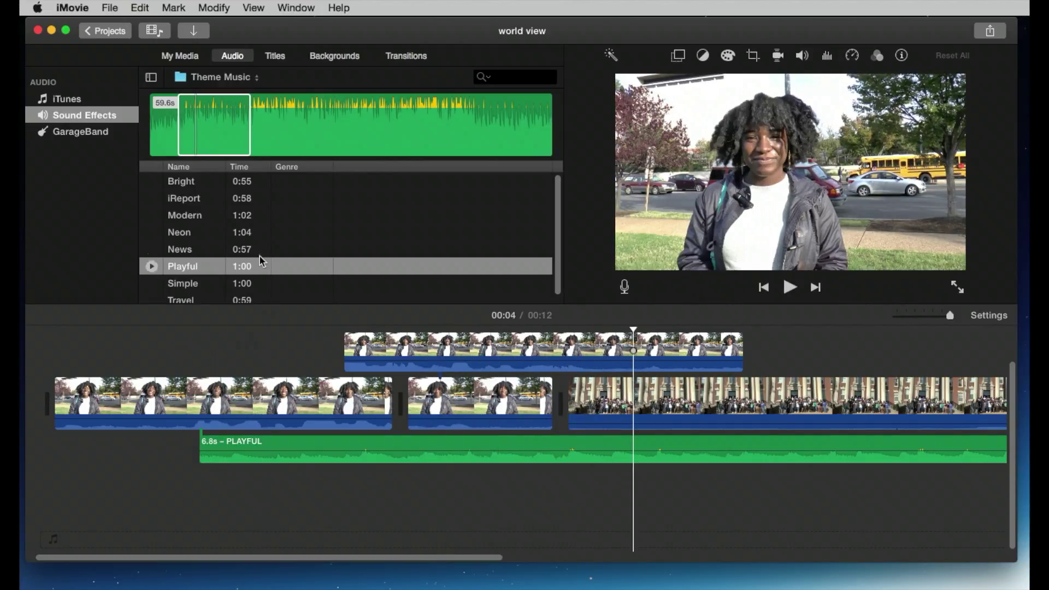
- Show the audio event in My Media and check the names of its two music clips in the clip information
left_click(186, 59)
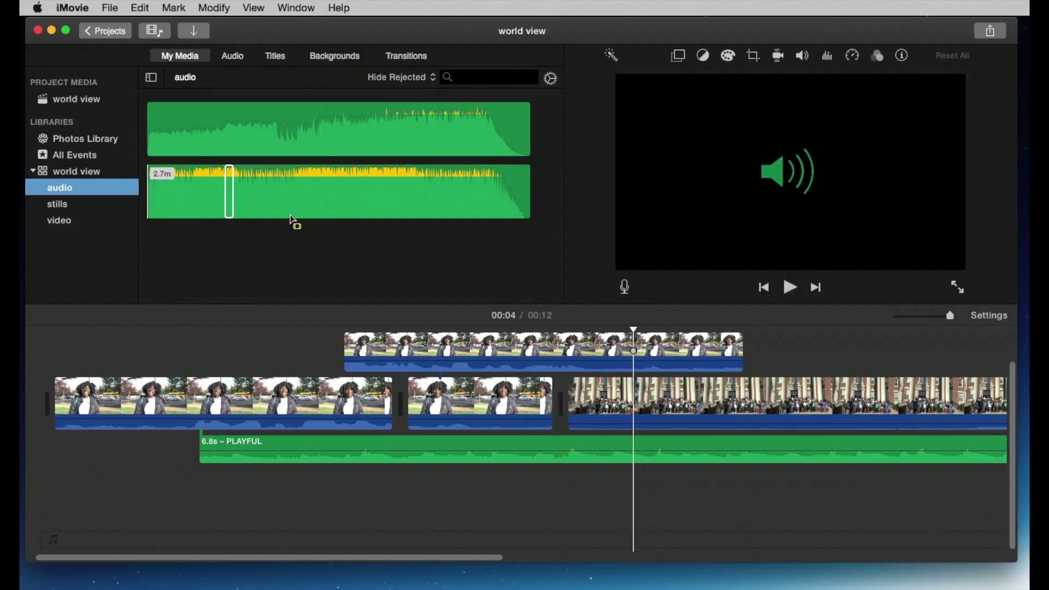
left_click(371, 449)
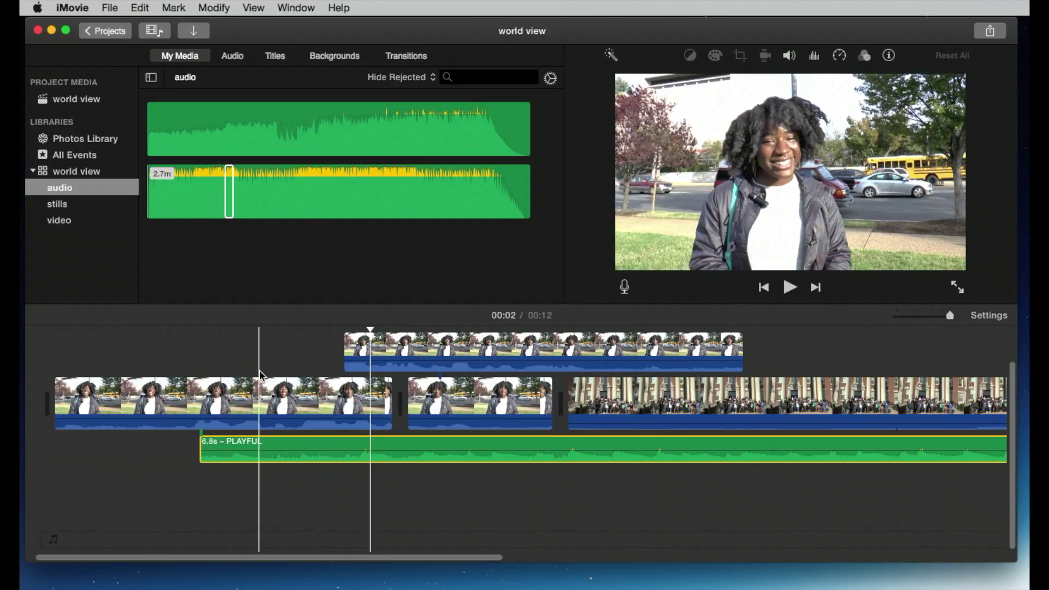
left_click(222, 191)
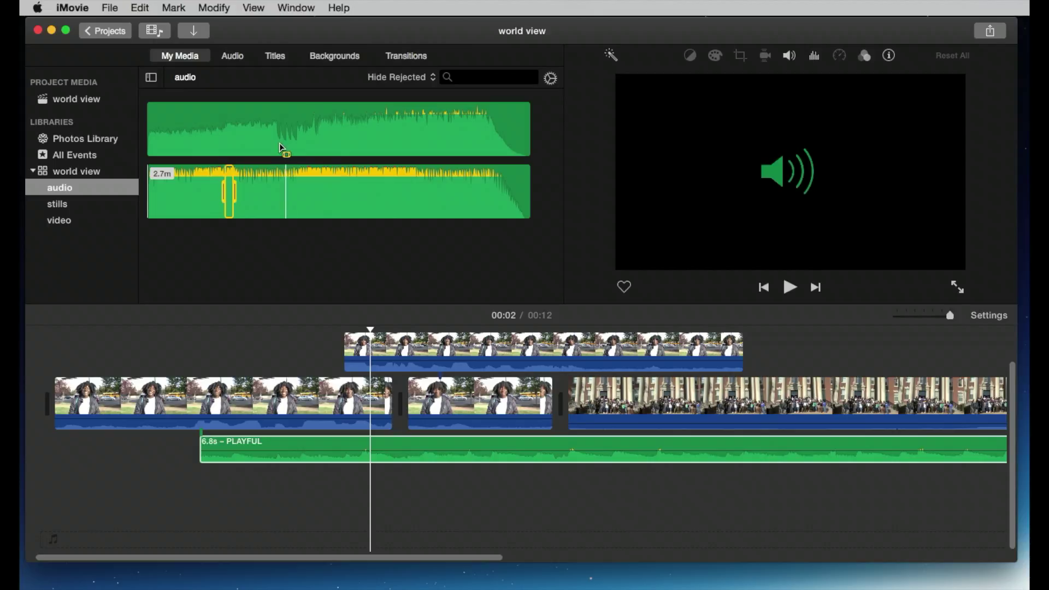
left_click(250, 116)
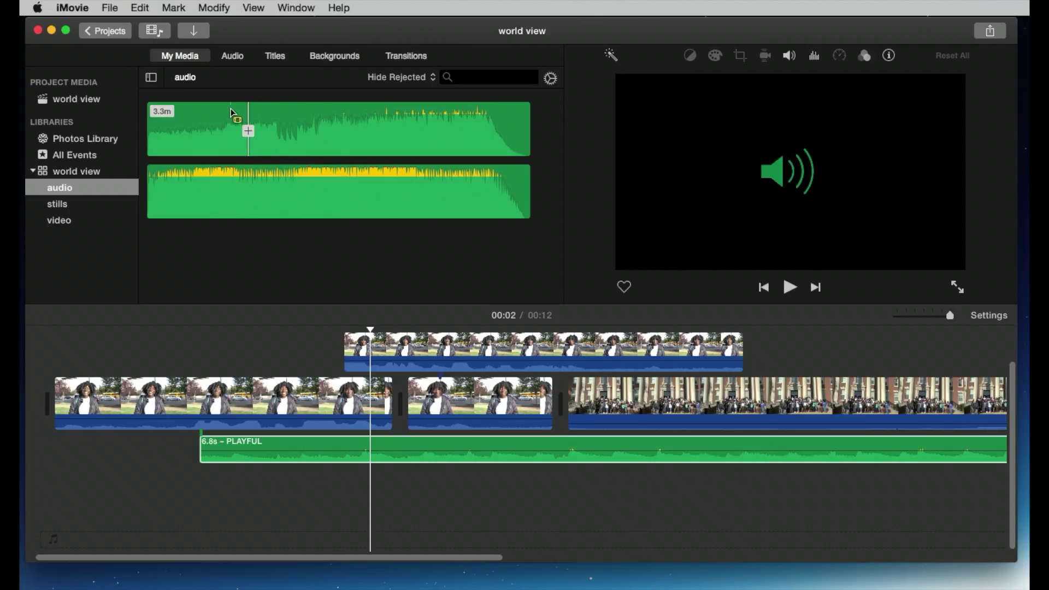
left_click(230, 116)
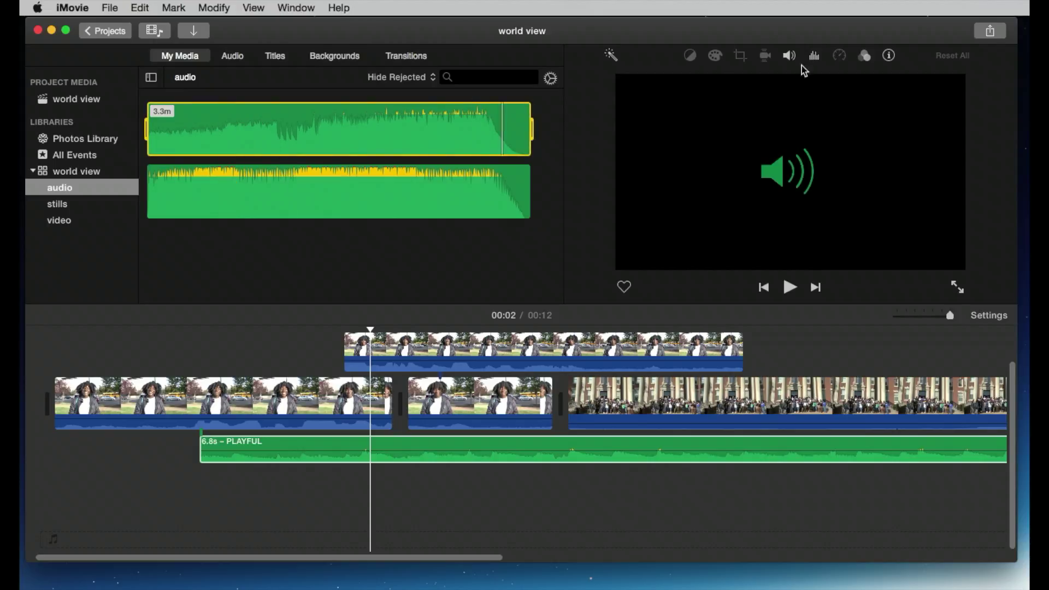
left_click(890, 55)
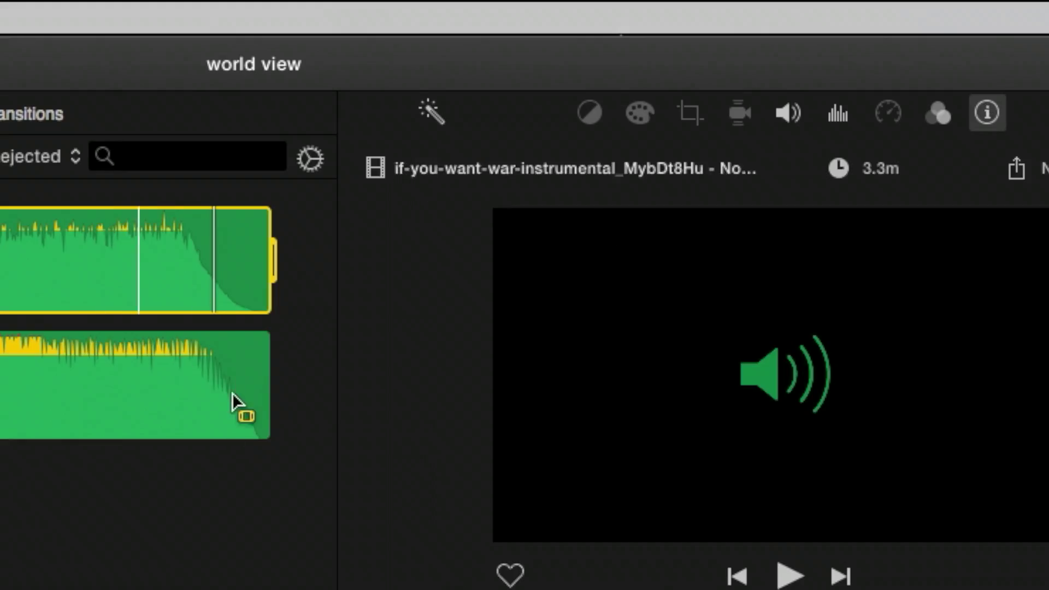
left_click(228, 363)
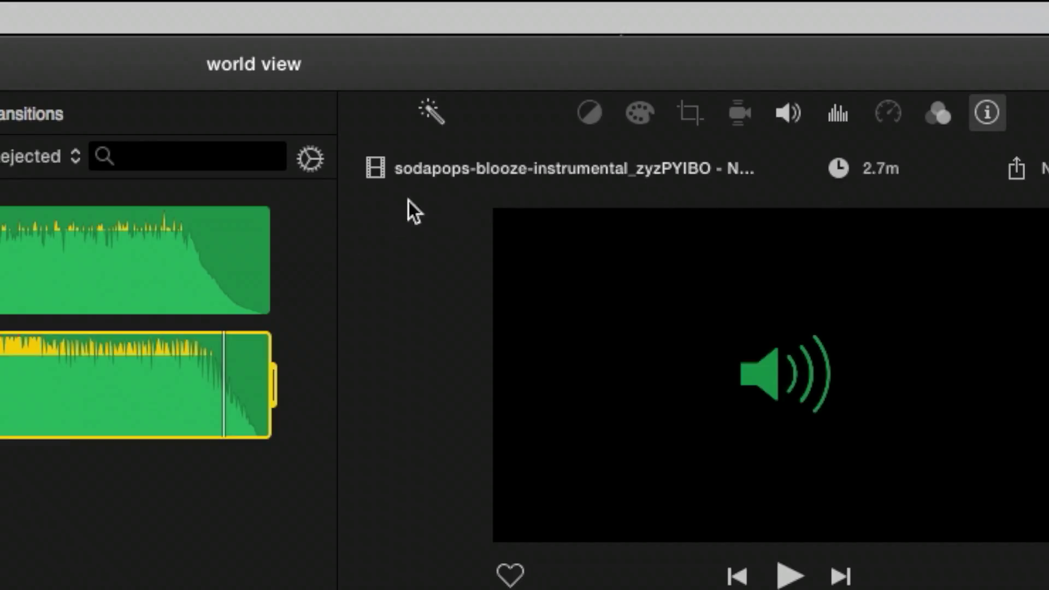
left_click(237, 218)
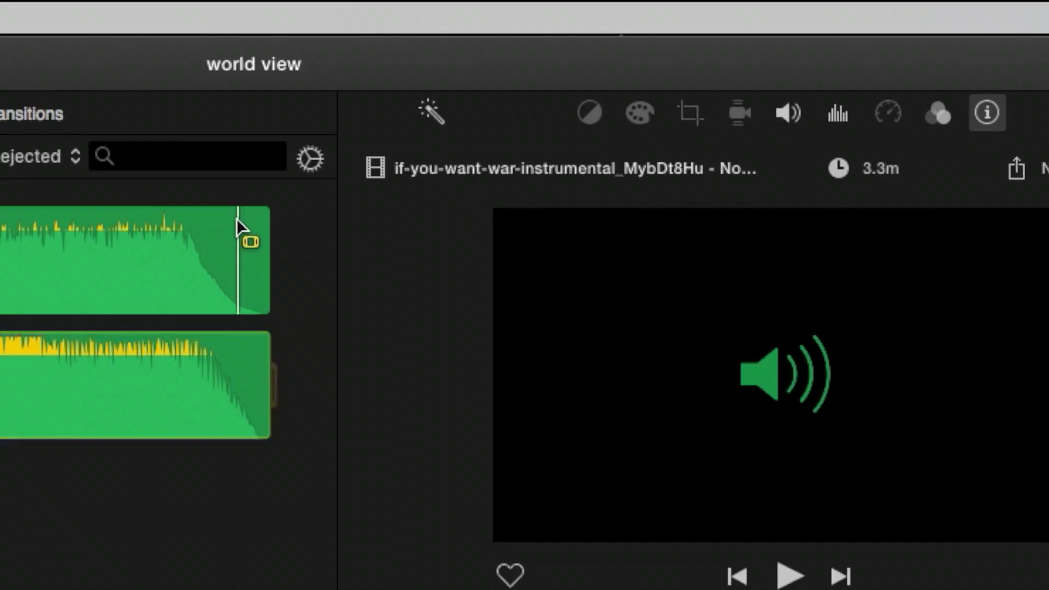
left_click(257, 499)
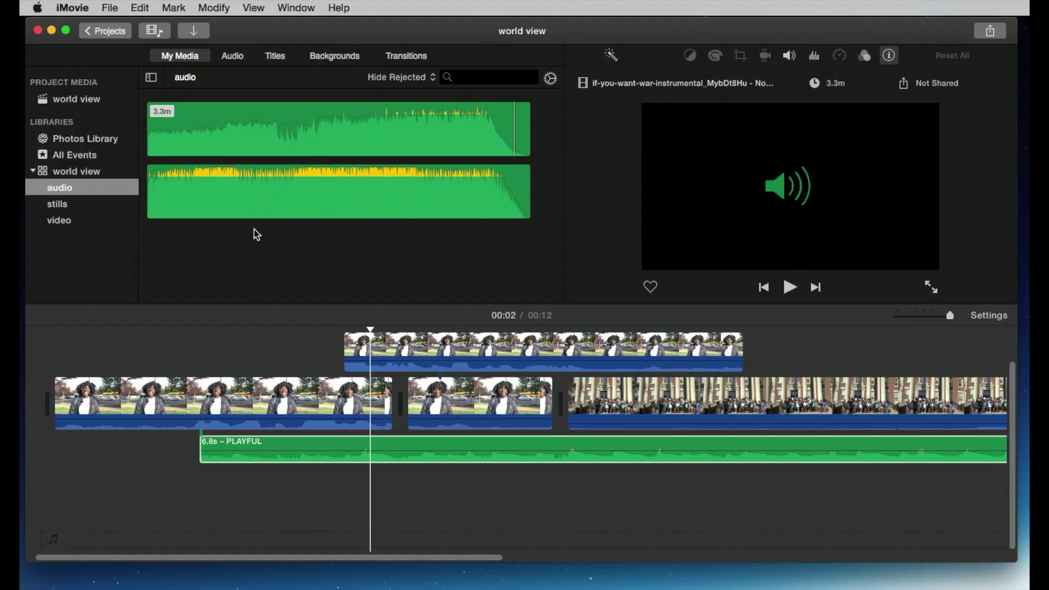
- Reveal the timeline's PLAYFUL clip in Project Media and examine its source track there
left_click(393, 447)
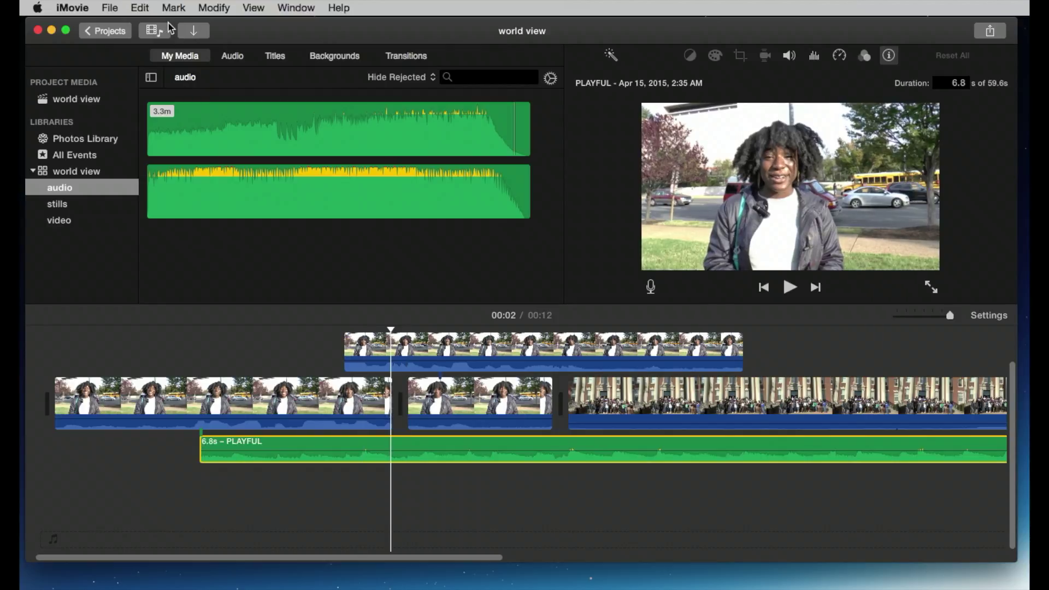
left_click(112, 8)
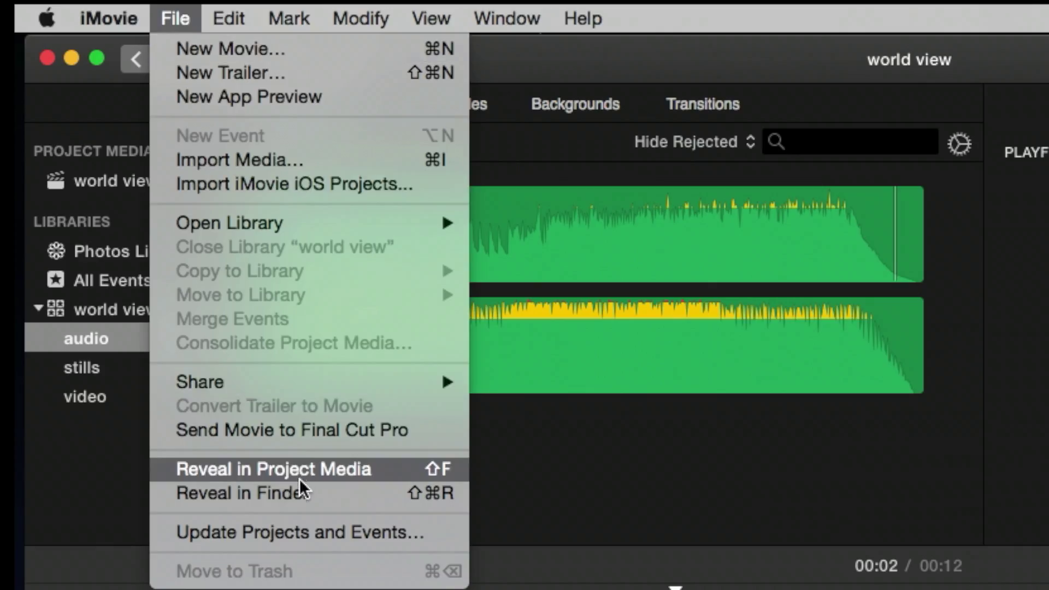
left_click(300, 471)
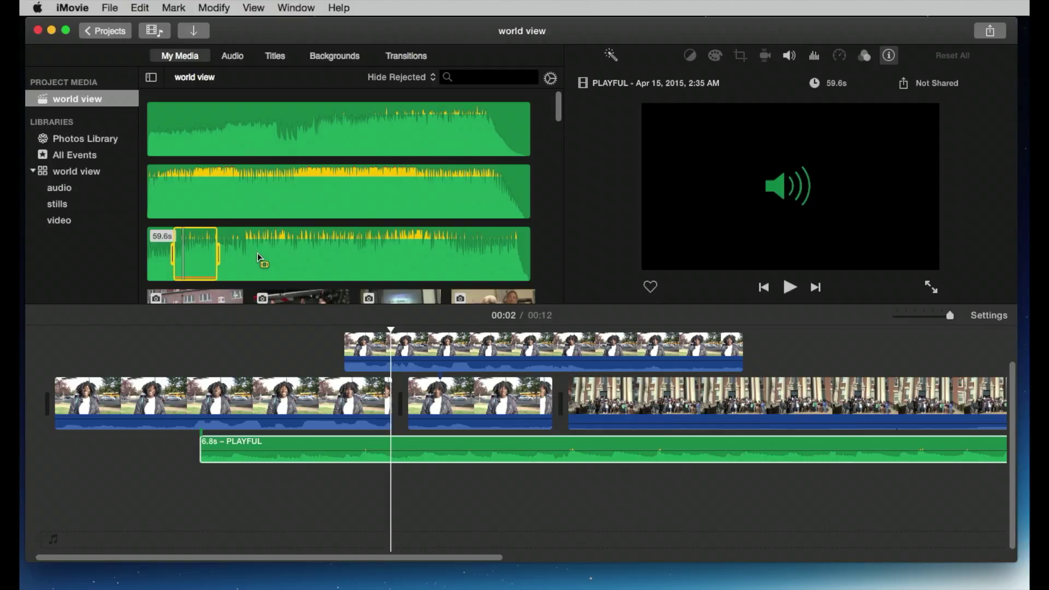
left_click(263, 262)
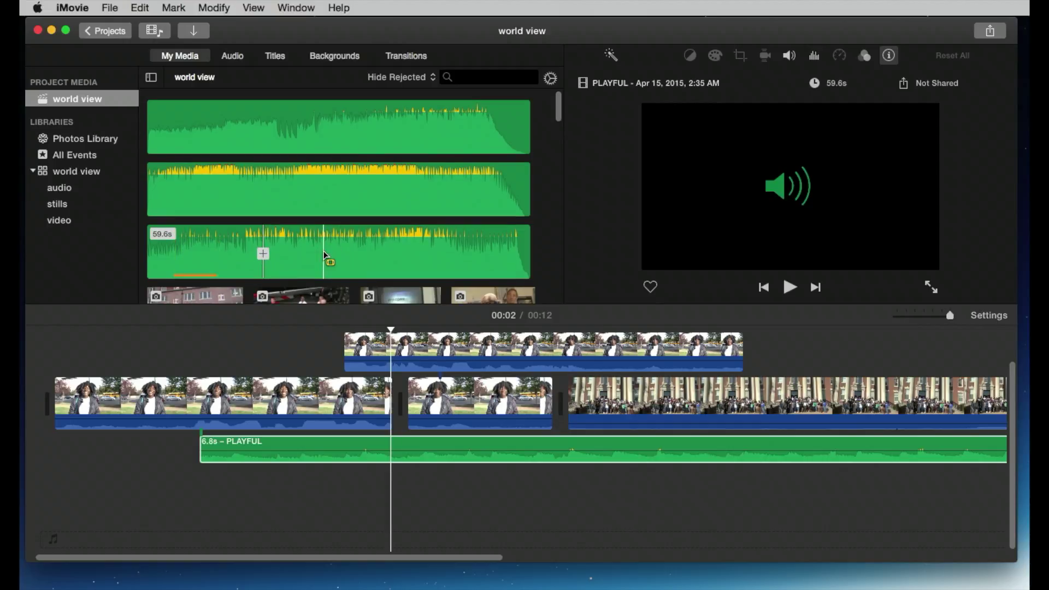
scroll(323, 256, "down", 3)
- Look through the Photos Library and the whole world view library for the PLAYFUL source track
left_click(112, 141)
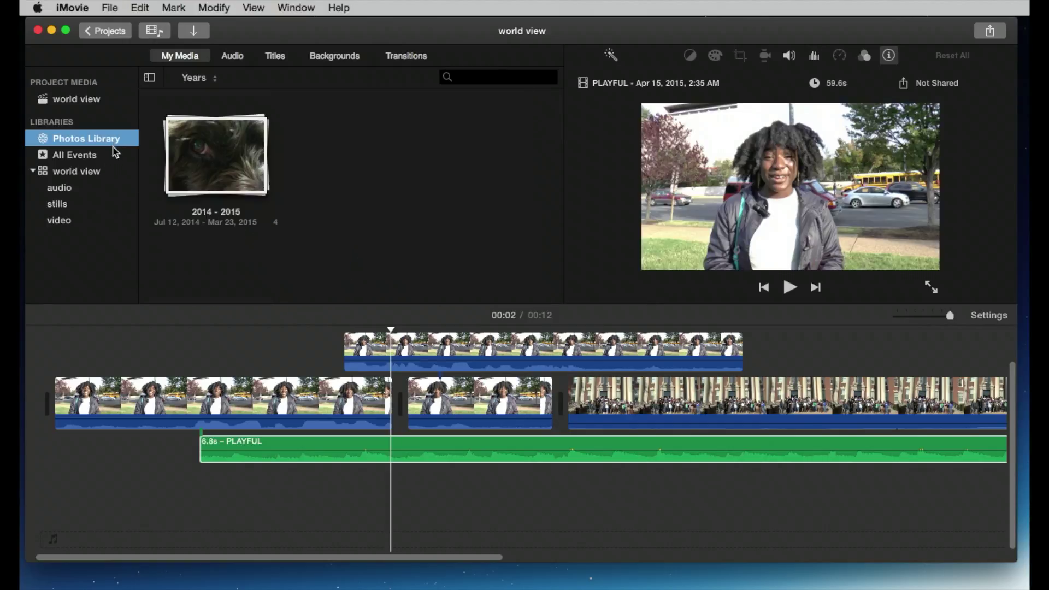
left_click(106, 172)
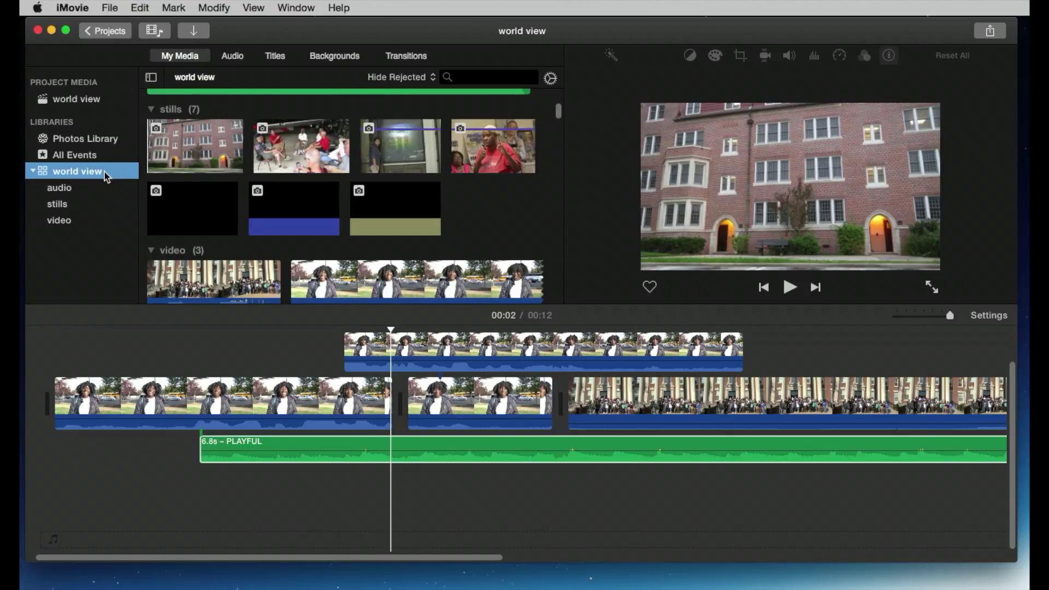
left_click(317, 132)
scroll(318, 132, "down", 10)
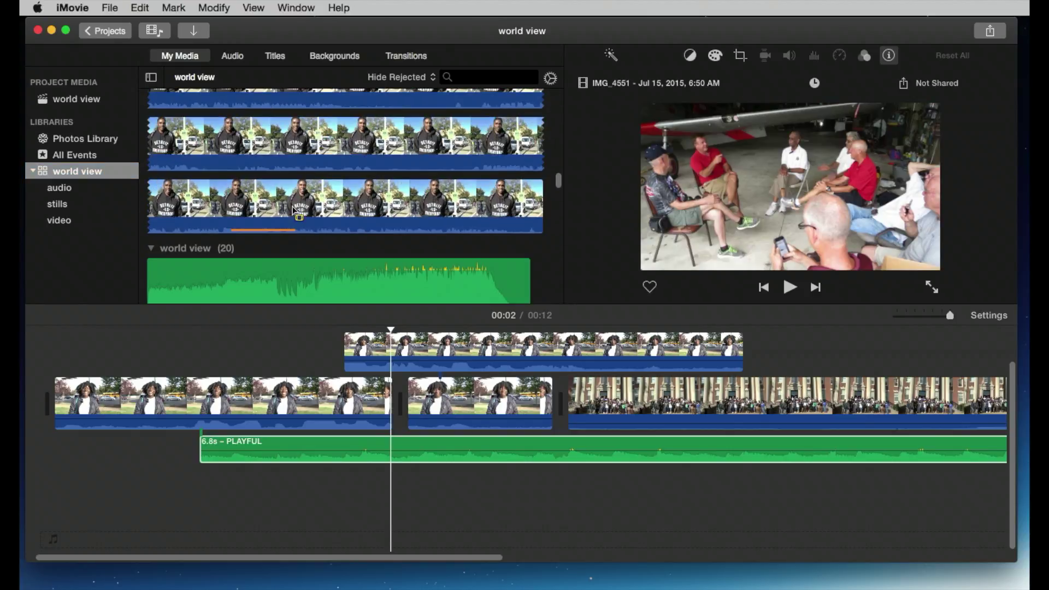
left_click(215, 272)
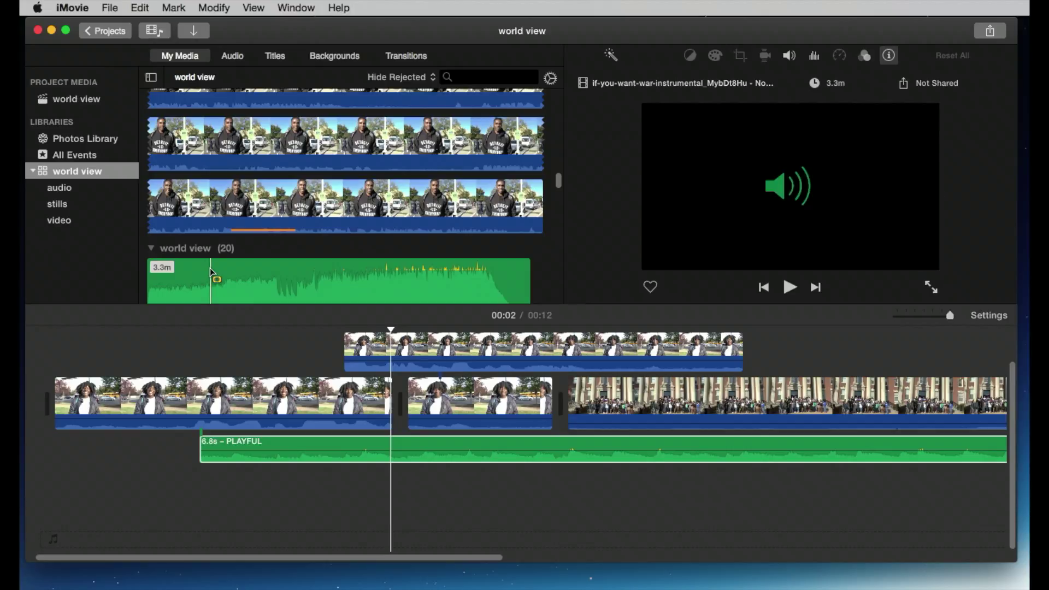
left_click(259, 273)
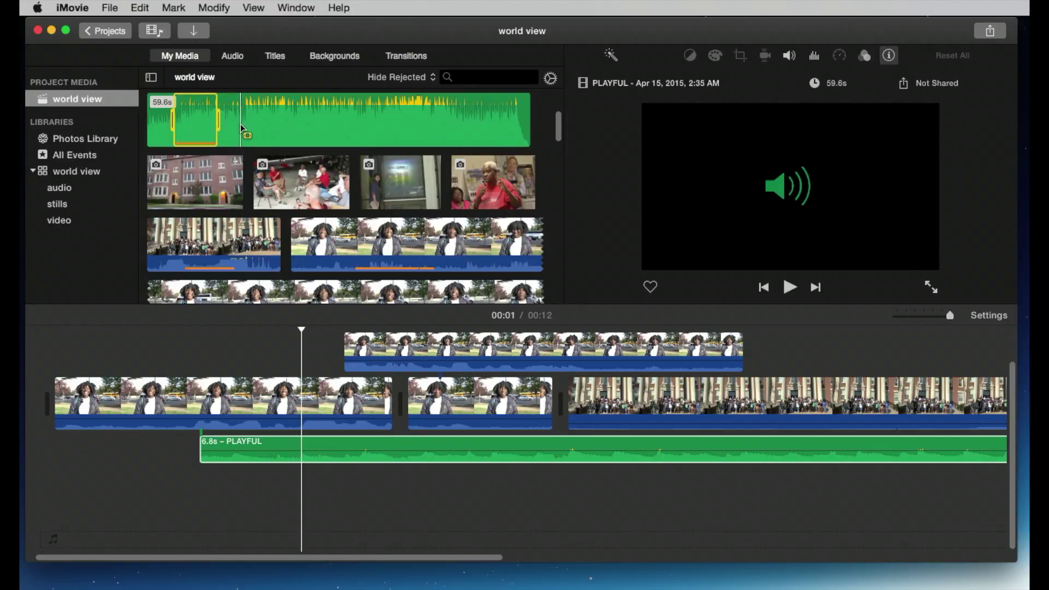
- Move the PLAYFUL source track from the project's media into the audio event and show that event's contents
left_click(240, 123)
left_click_drag(191, 114, 70, 190)
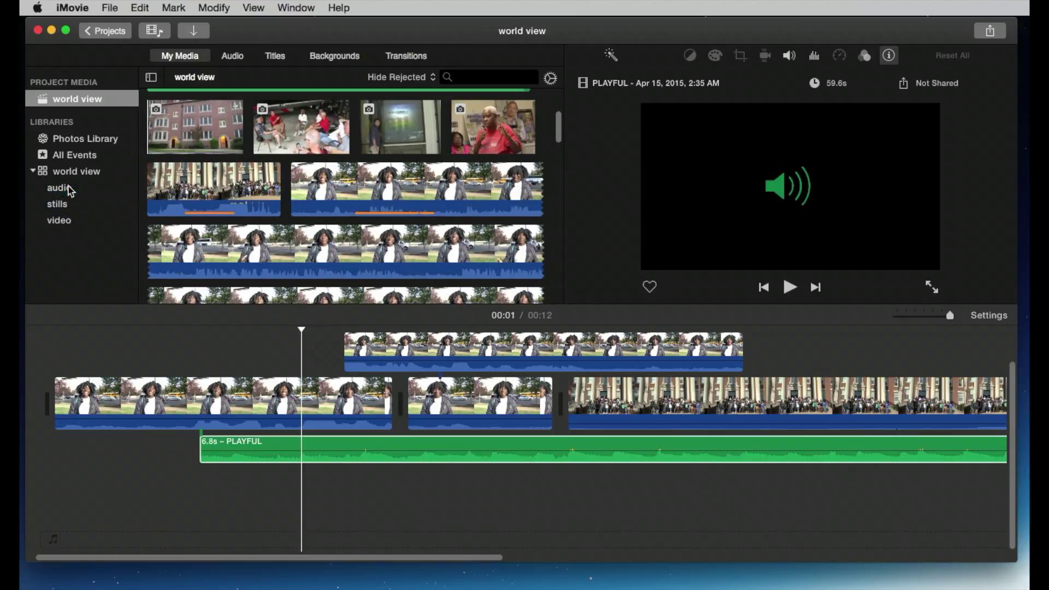
left_click(70, 191)
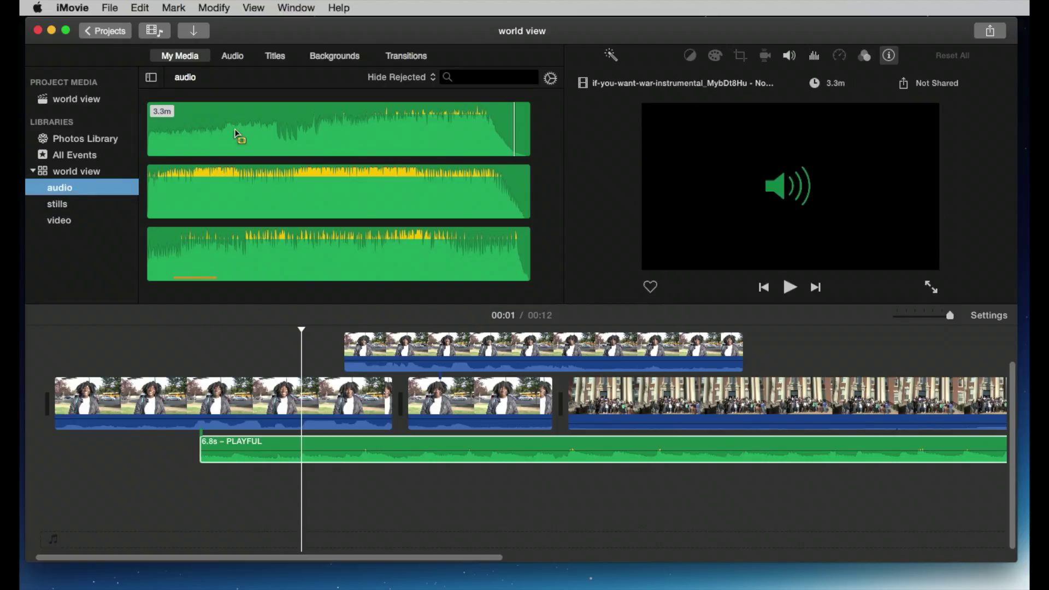
- Select the timeline's PLAYFUL clip and look through the sound effect folders available alongside Theme Music in the audio library
left_click(345, 451)
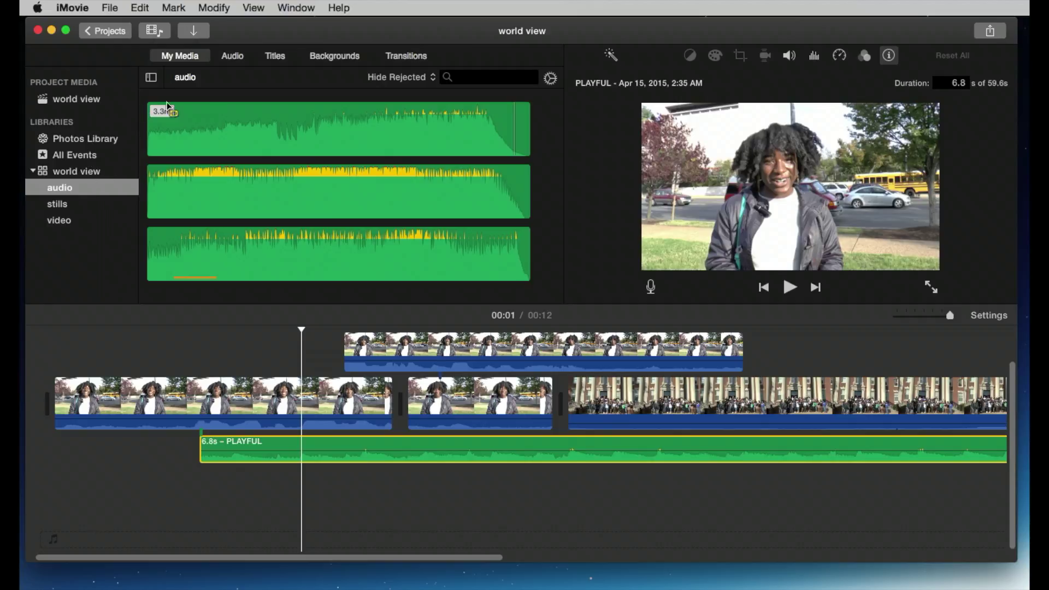
left_click(241, 62)
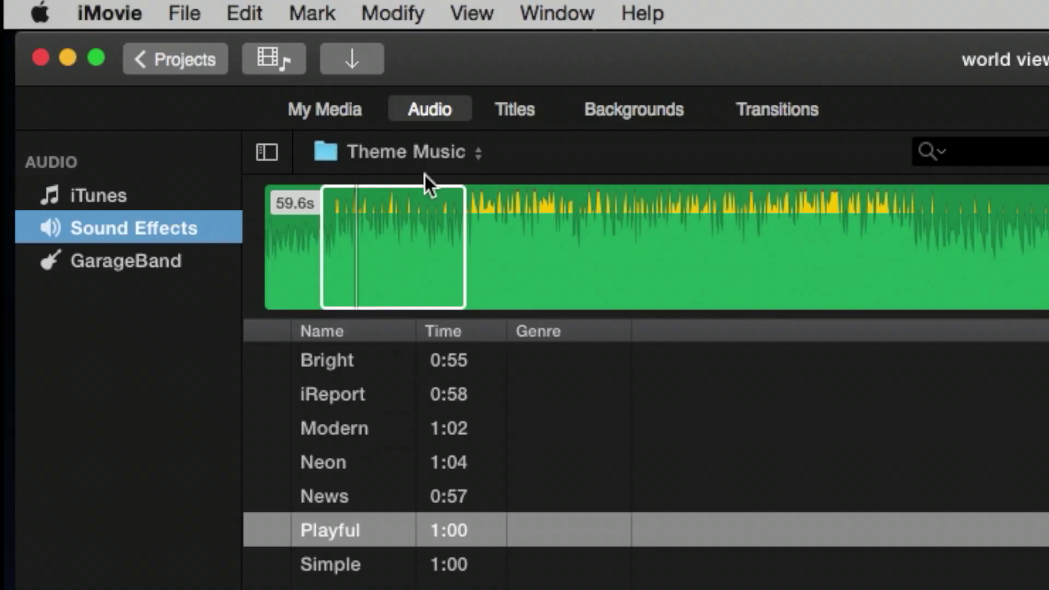
left_click(470, 155)
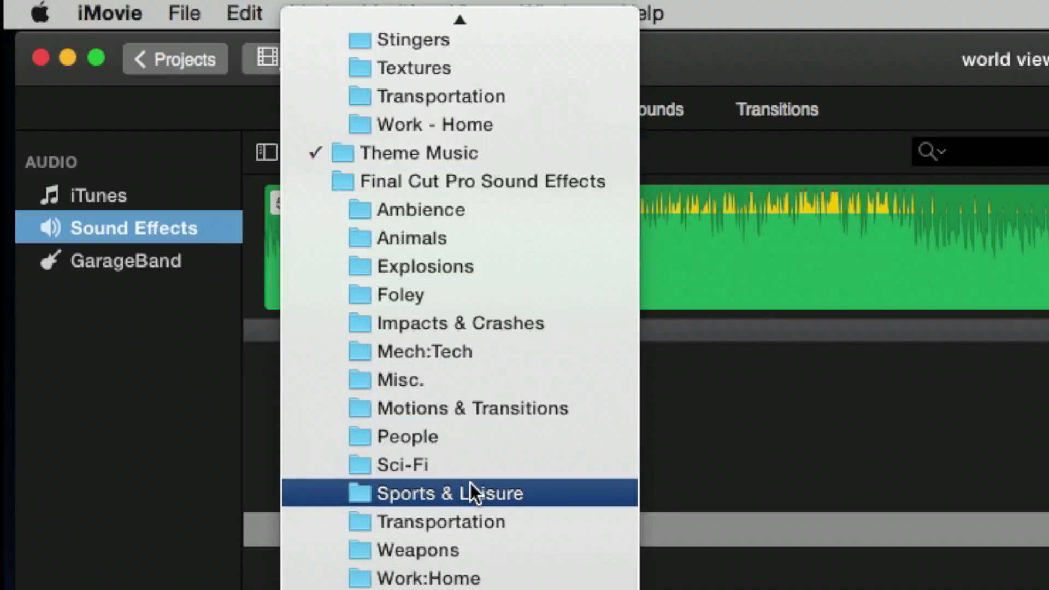
scroll(470, 482, "up", 5)
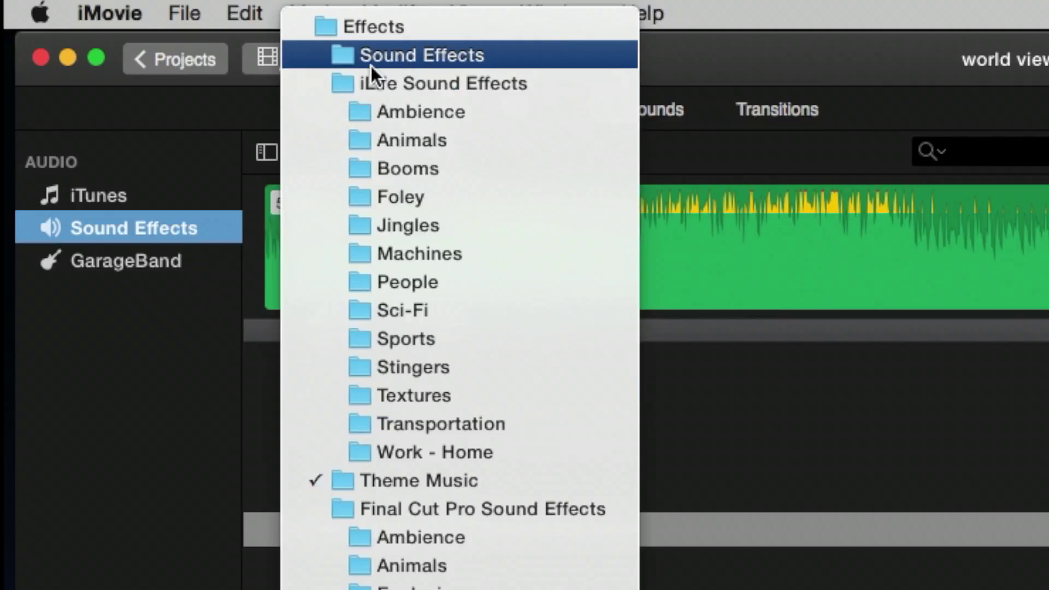
left_click(735, 411)
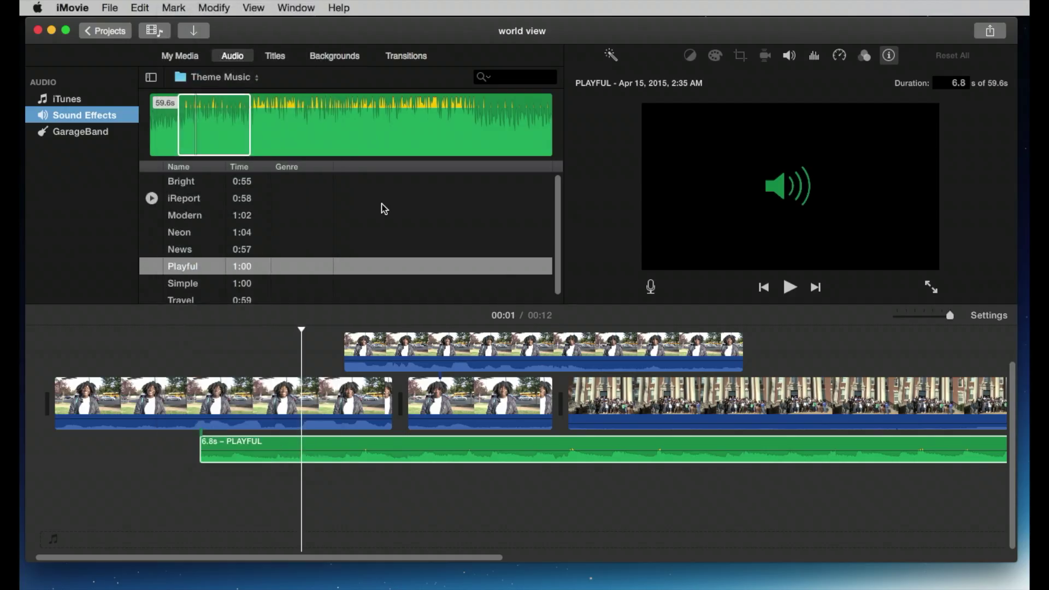